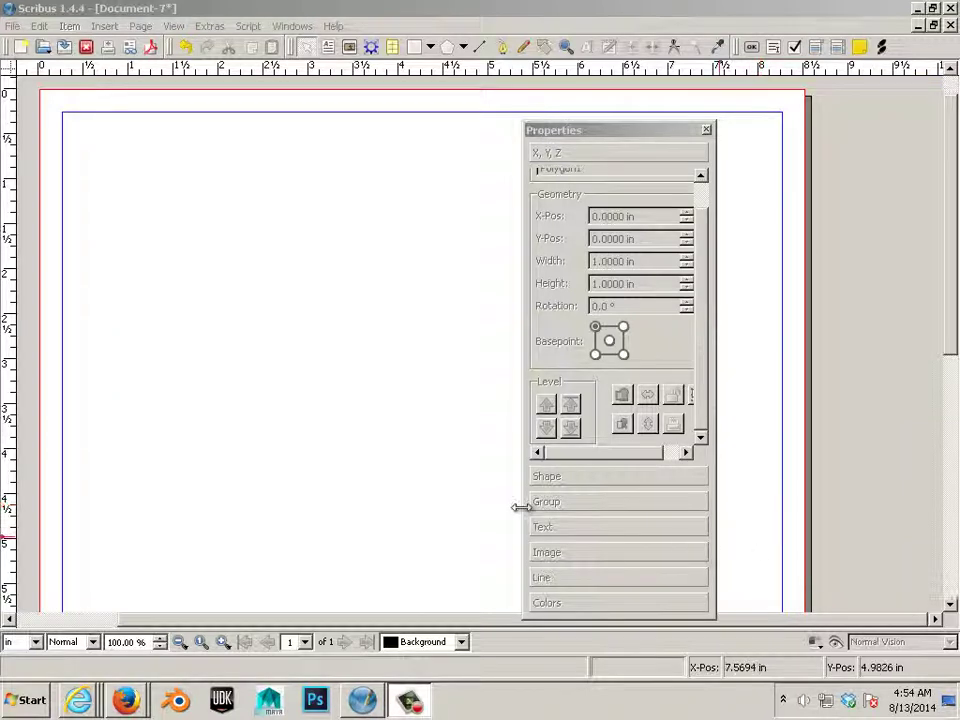
Draw a tall rectangle with the Shape tool starting at the page's margin corner
{"action": "left_click", "coordinate": [365, 445]}
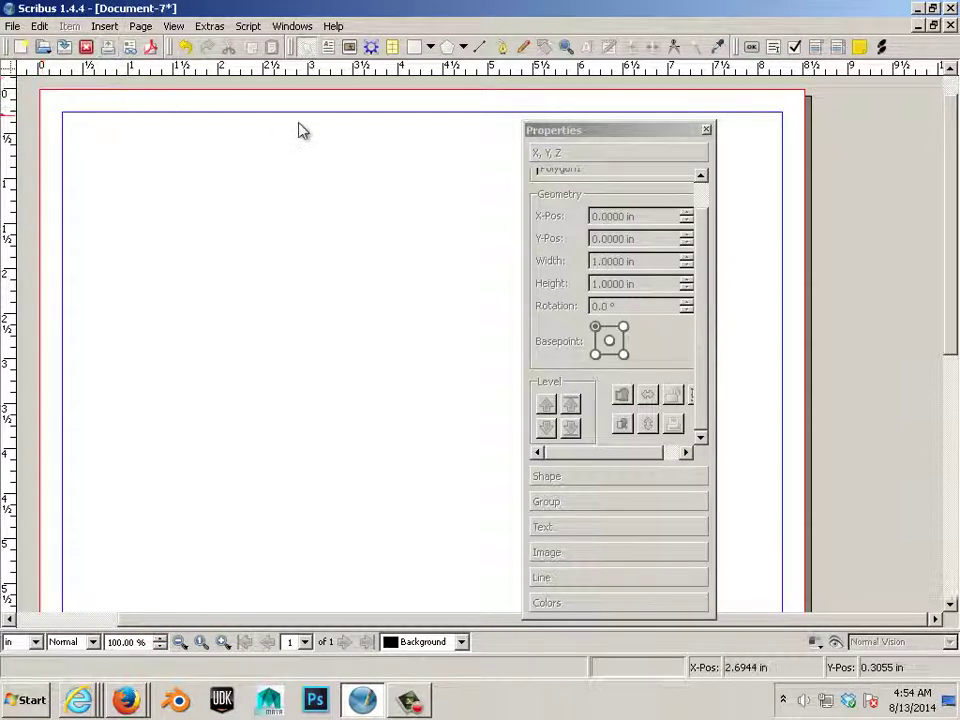
{"action": "left_click", "coordinate": [414, 47]}
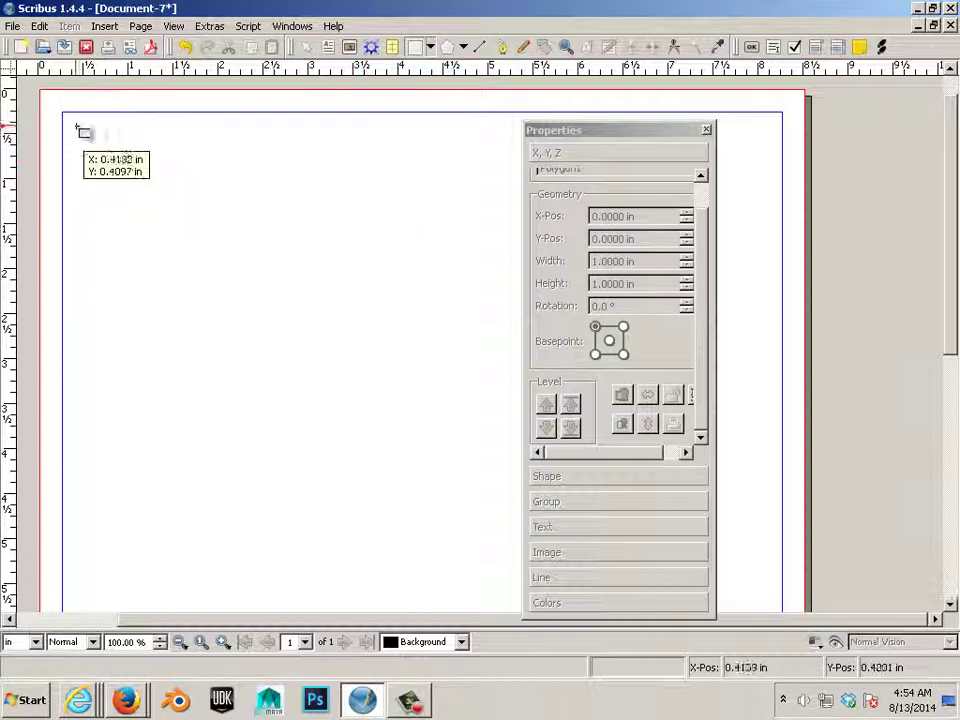
{"action": "mouse_move", "coordinate": [63, 113]}
{"action": "left_mouse_down"}
{"action": "mouse_move", "coordinate": [215, 487]}
{"action": "mouse_move", "coordinate": [254, 496]}
{"action": "left_mouse_up"}
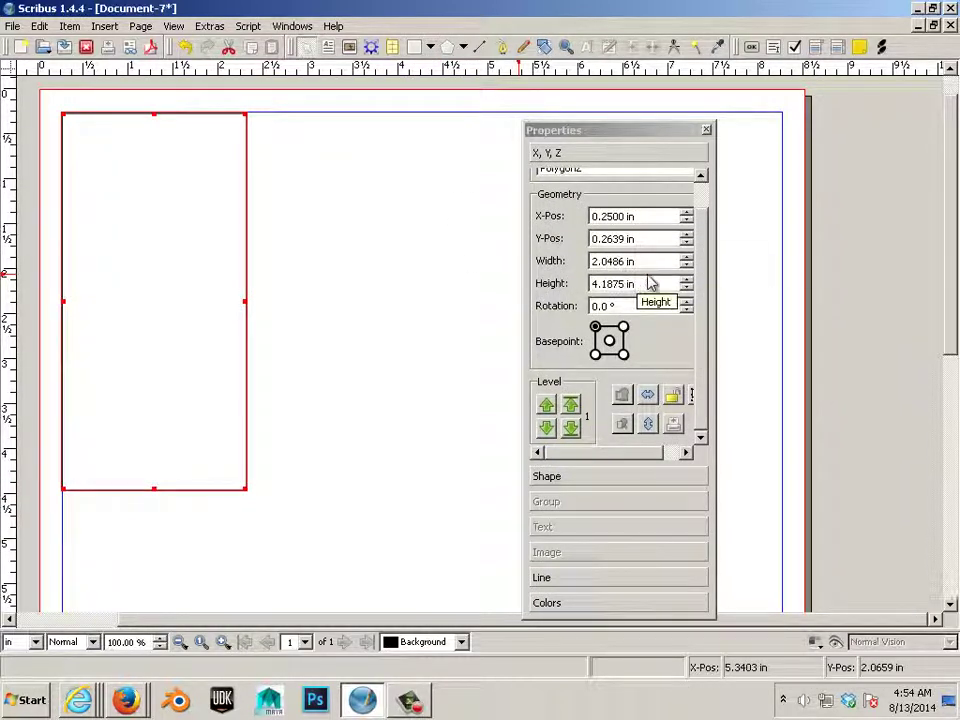
Set the rectangle's Y-Pos to 0.25 in, height to 4 in and width to 2 in in Properties
{"action": "left_click", "coordinate": [622, 239]}
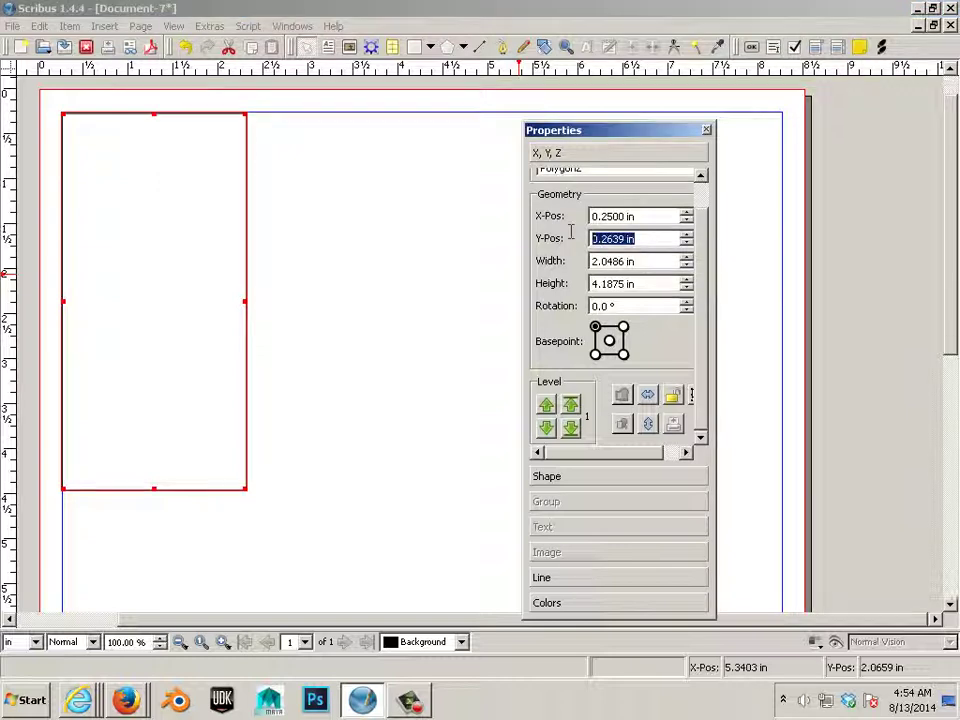
{"action": "type", "text": "."}
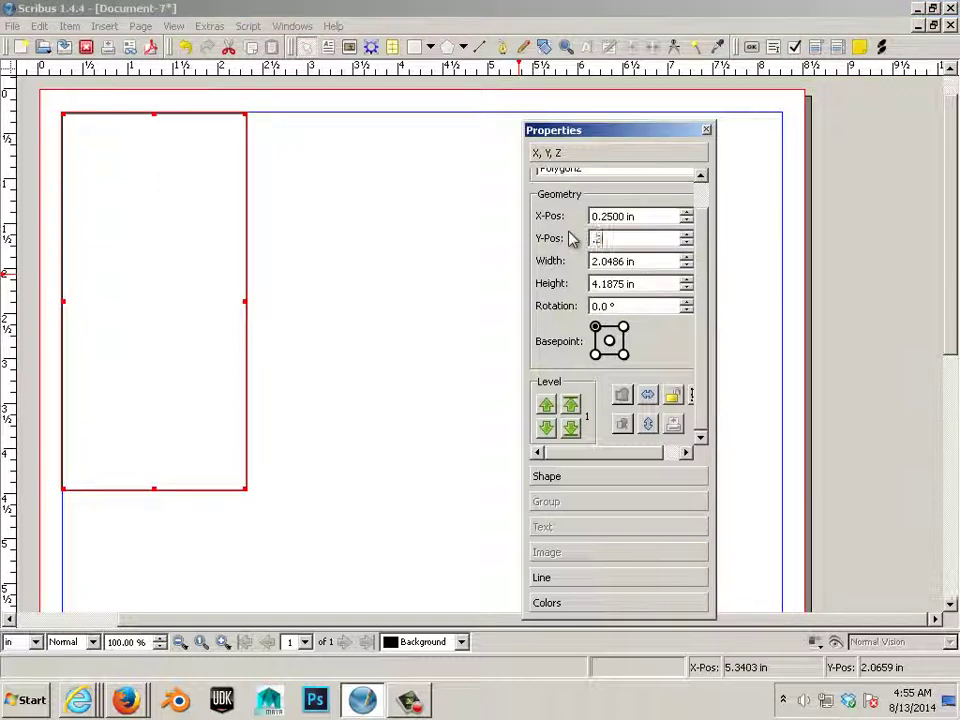
{"action": "type", "text": "25"}
{"action": "key", "text": "Return"}
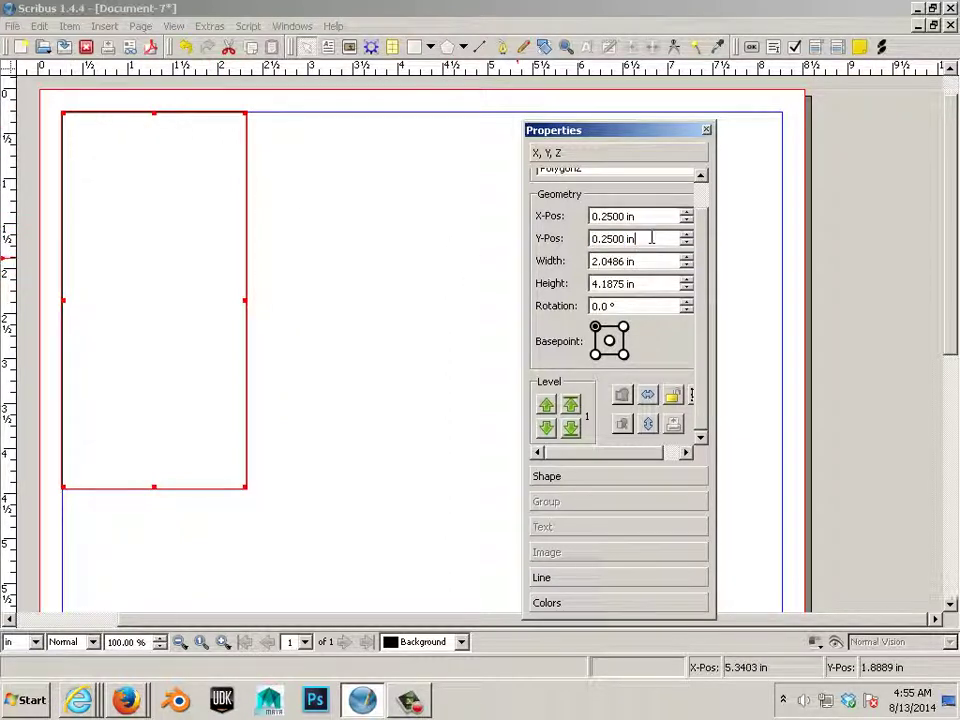
{"action": "left_click_drag", "start_coordinate": [638, 261], "coordinate": [592, 263]}
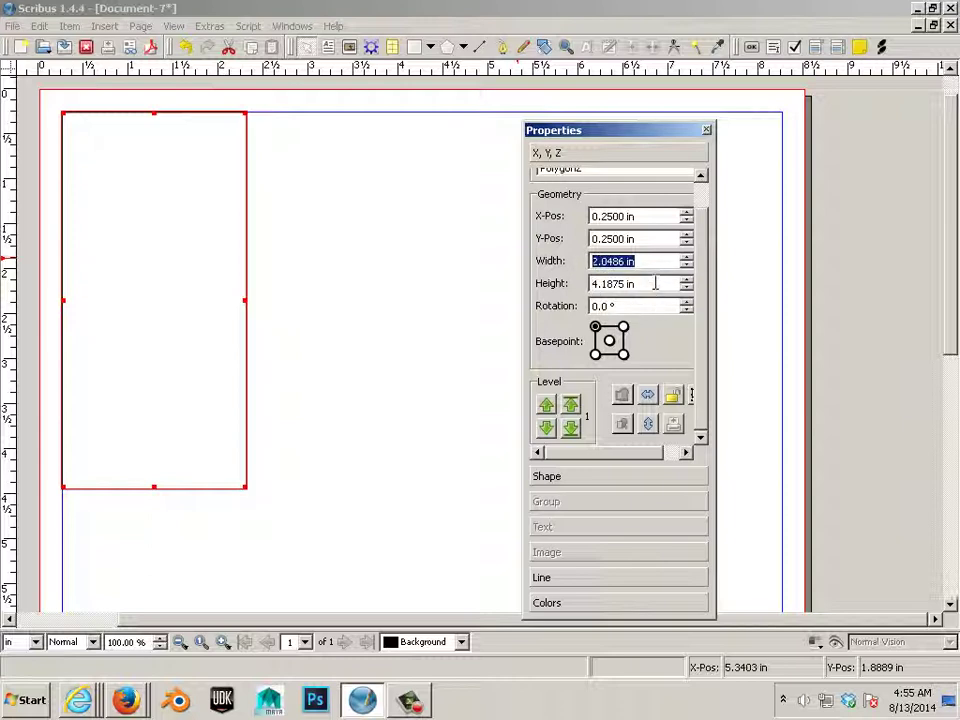
{"action": "left_click_drag", "start_coordinate": [655, 283], "coordinate": [519, 285]}
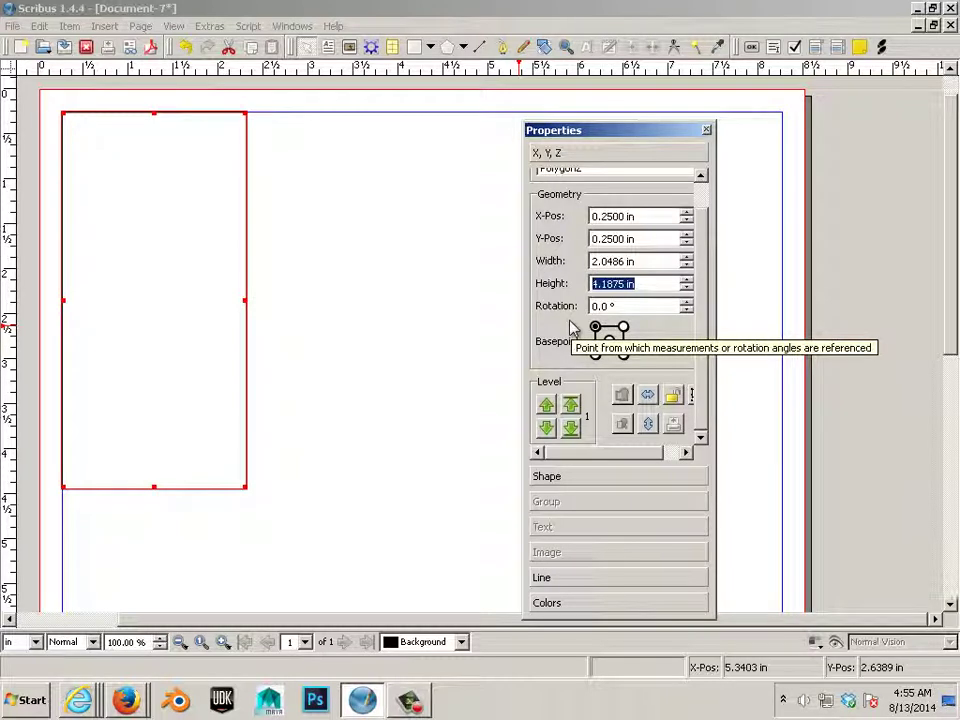
{"action": "type", "text": "4"}
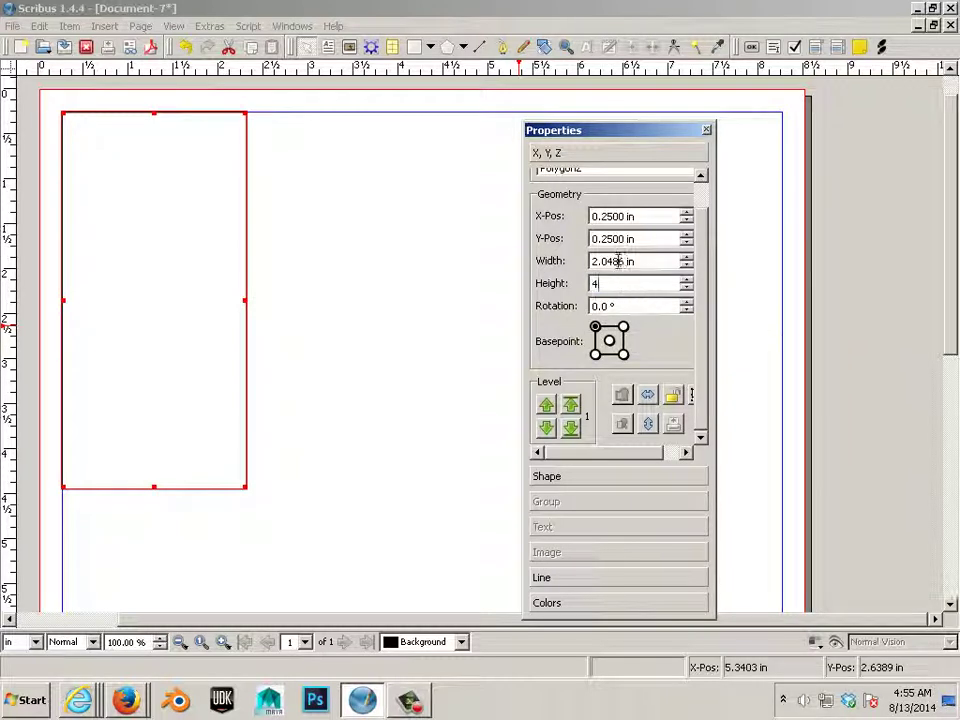
{"action": "key", "text": "Return"}
{"action": "left_click_drag", "start_coordinate": [645, 262], "coordinate": [551, 270]}
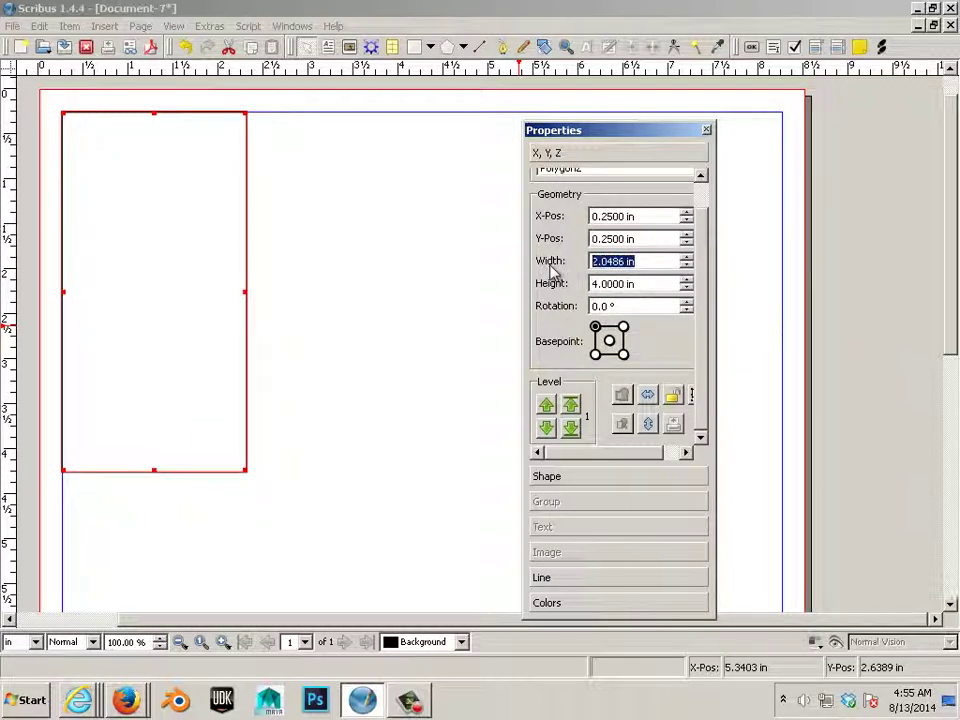
{"action": "type", "text": "2"}
{"action": "key", "text": "Return"}
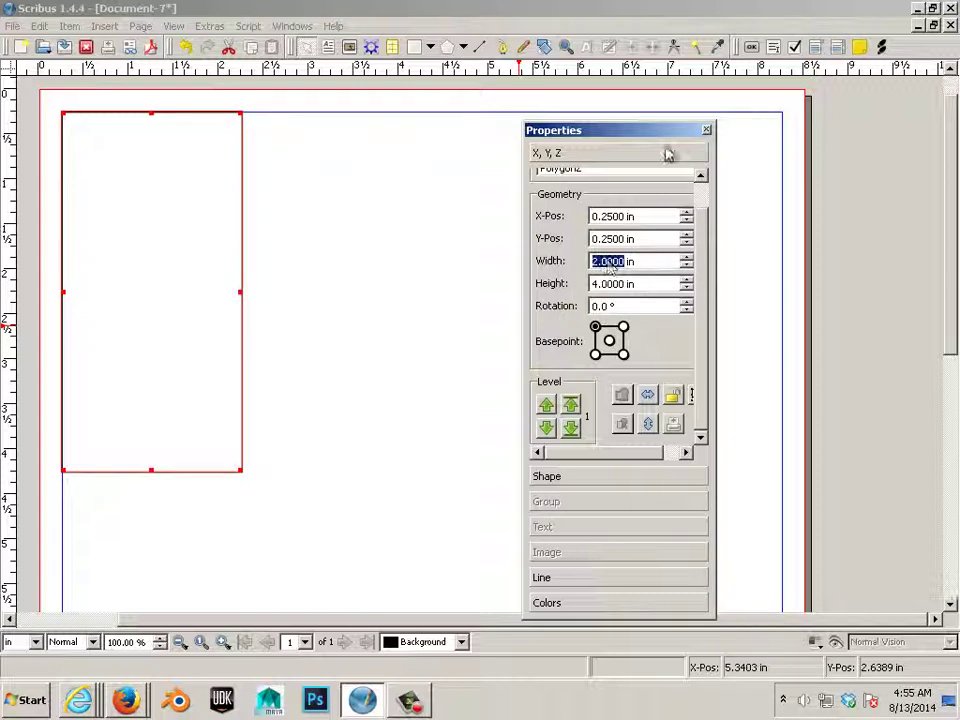
{"action": "left_click_drag", "start_coordinate": [656, 139], "coordinate": [832, 316]}
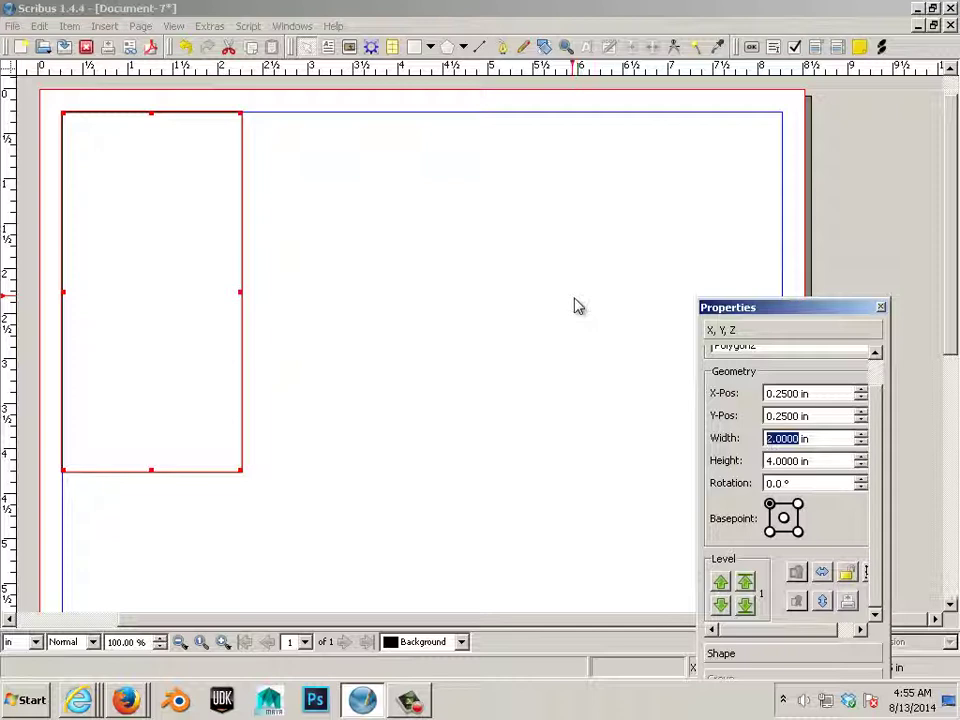
Select the top-left rectangle and open the Multiple Duplicate dialog from the Item menu
{"action": "key", "text": "ctrl+minus"}
{"action": "left_click", "coordinate": [248, 354]}
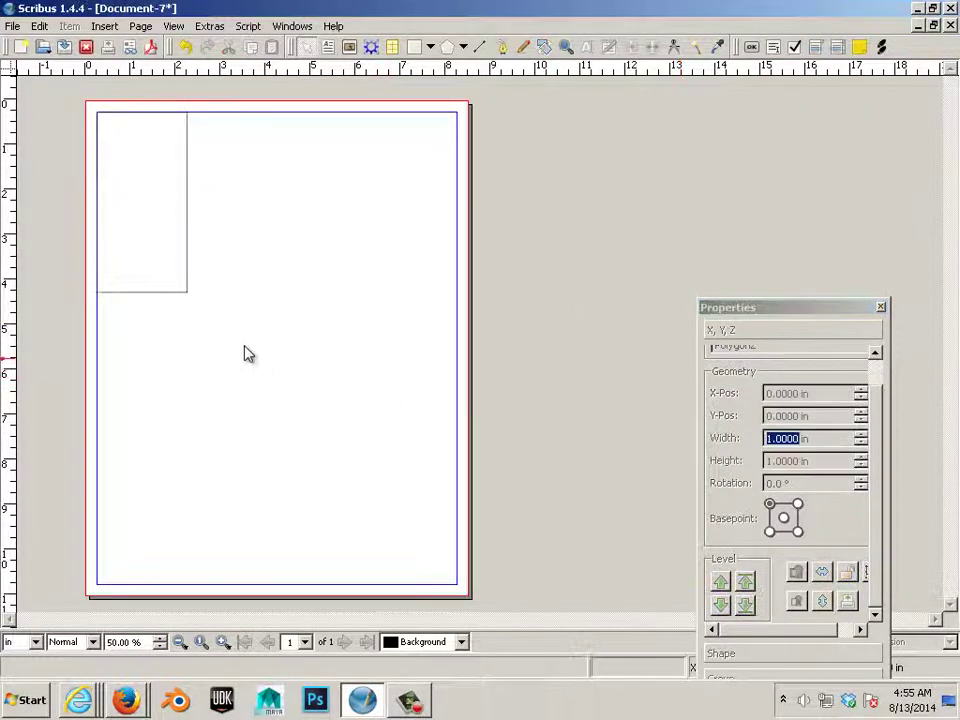
{"action": "left_click", "coordinate": [185, 292]}
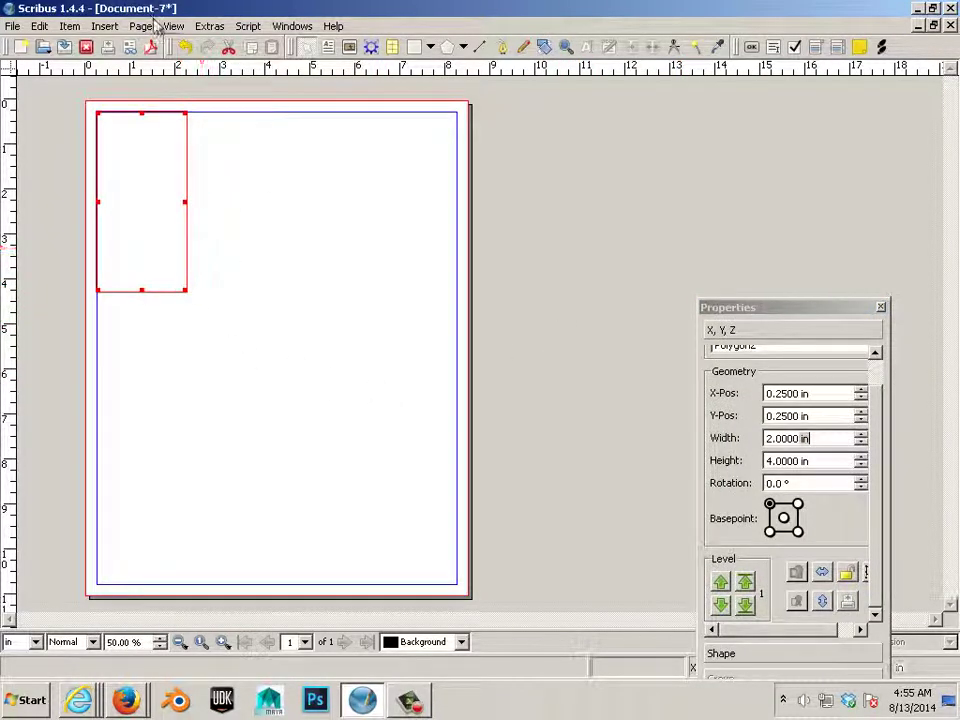
{"action": "left_click", "coordinate": [92, 27]}
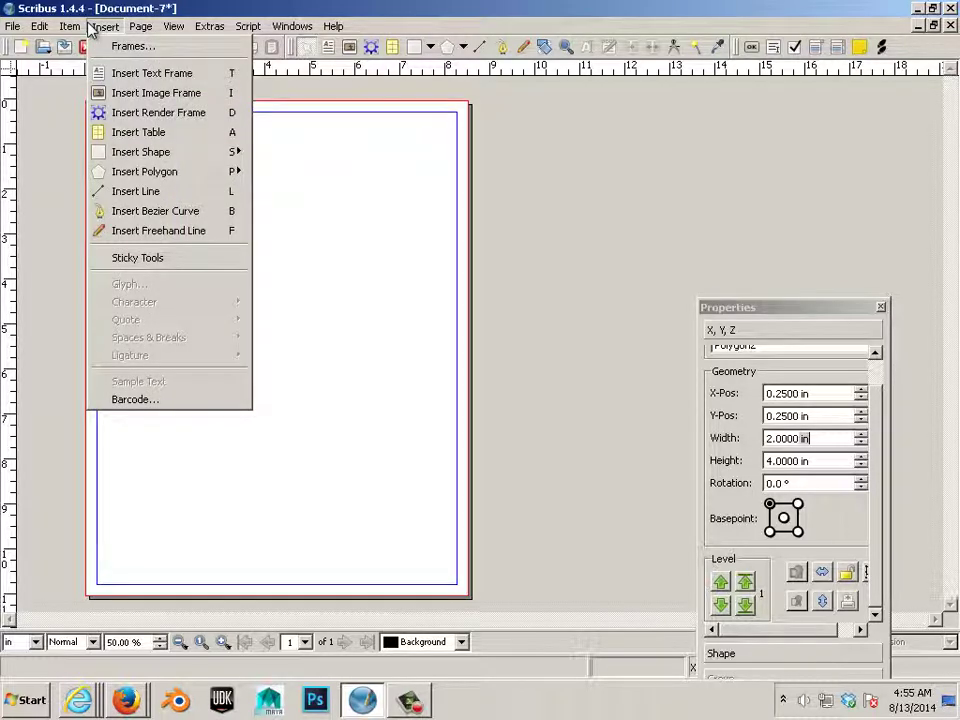
{"action": "mouse_move", "coordinate": [78, 27]}
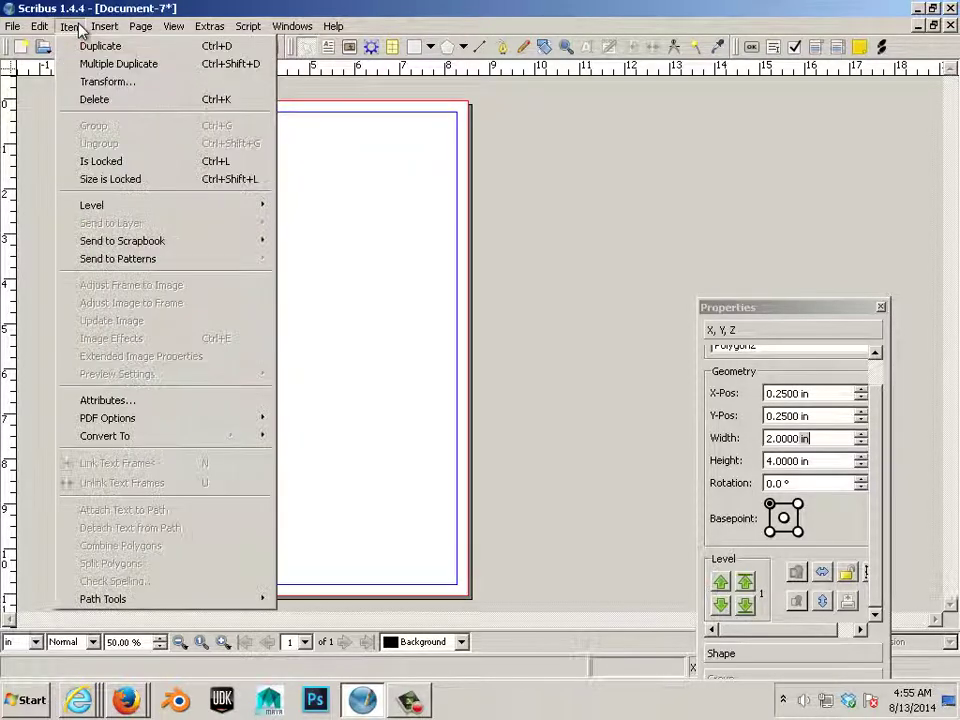
{"action": "left_click", "coordinate": [112, 65]}
{"action": "left_click_drag", "start_coordinate": [422, 188], "coordinate": [200, 347]}
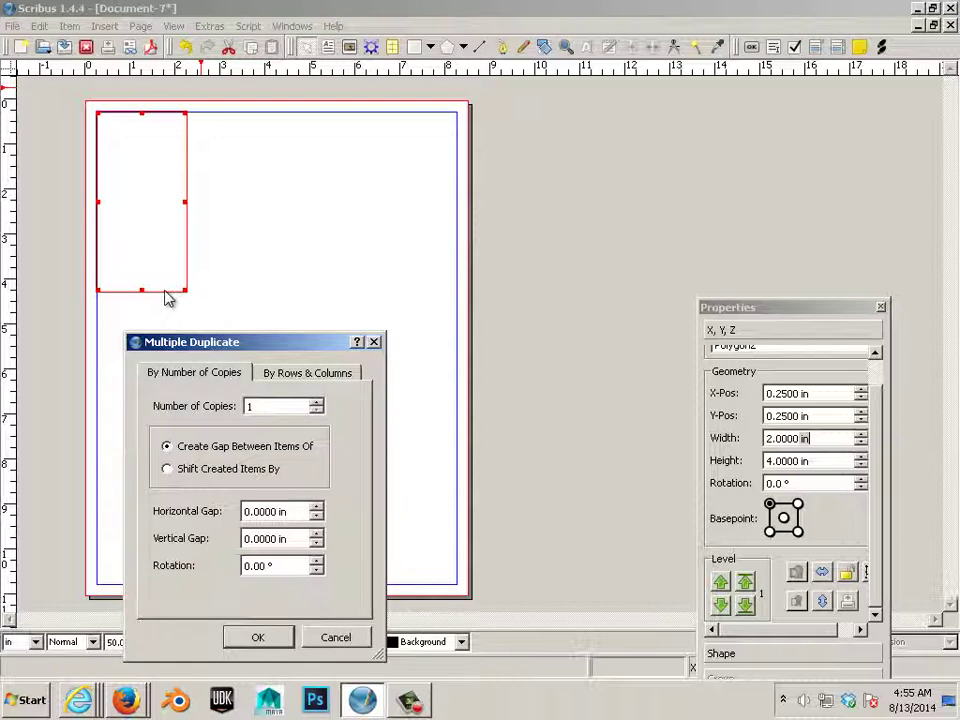
Switch Multiple Duplicate to By Rows & Columns and set Number of Rows to 5
{"action": "left_click", "coordinate": [296, 373]}
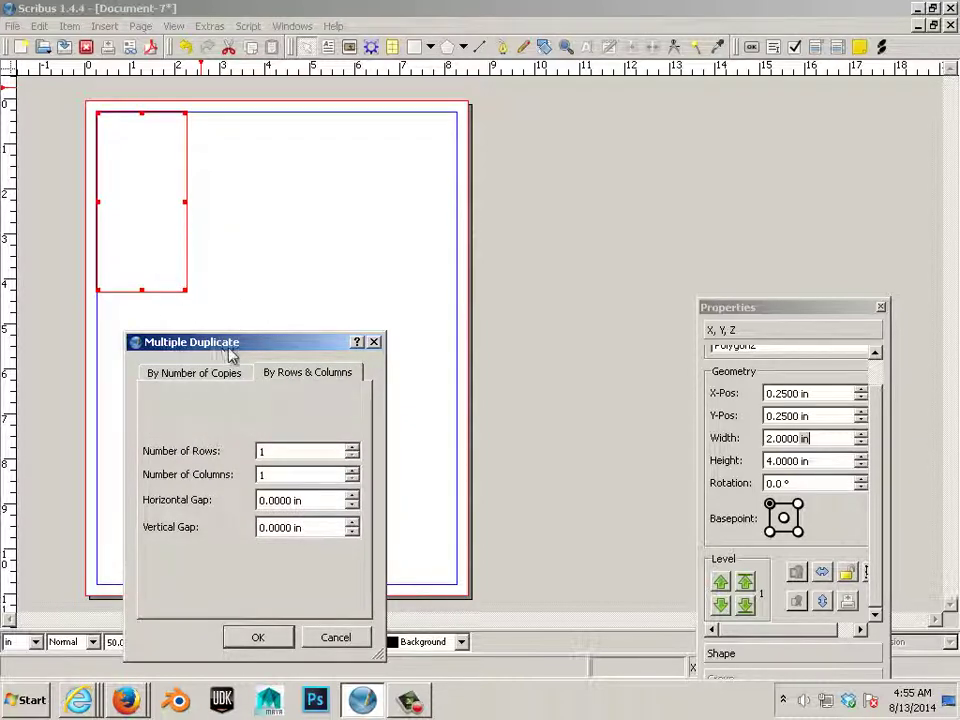
{"action": "left_click", "coordinate": [352, 447]}
{"action": "left_click", "coordinate": [352, 447]}
{"action": "left_click", "coordinate": [352, 447]}
{"action": "left_click", "coordinate": [352, 447]}
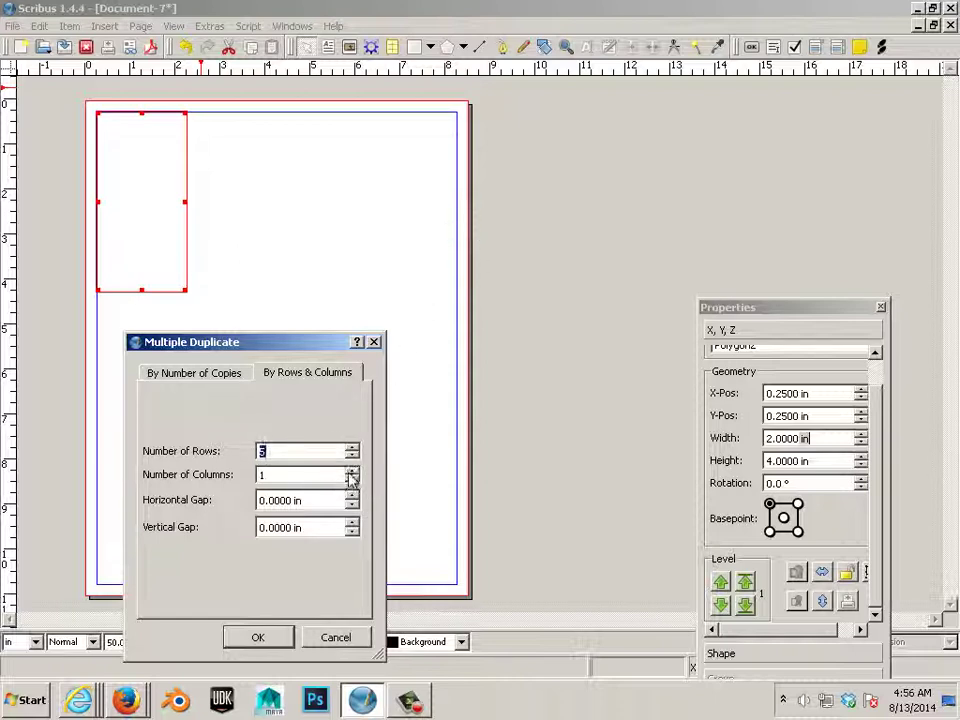
{"action": "left_click", "coordinate": [352, 476]}
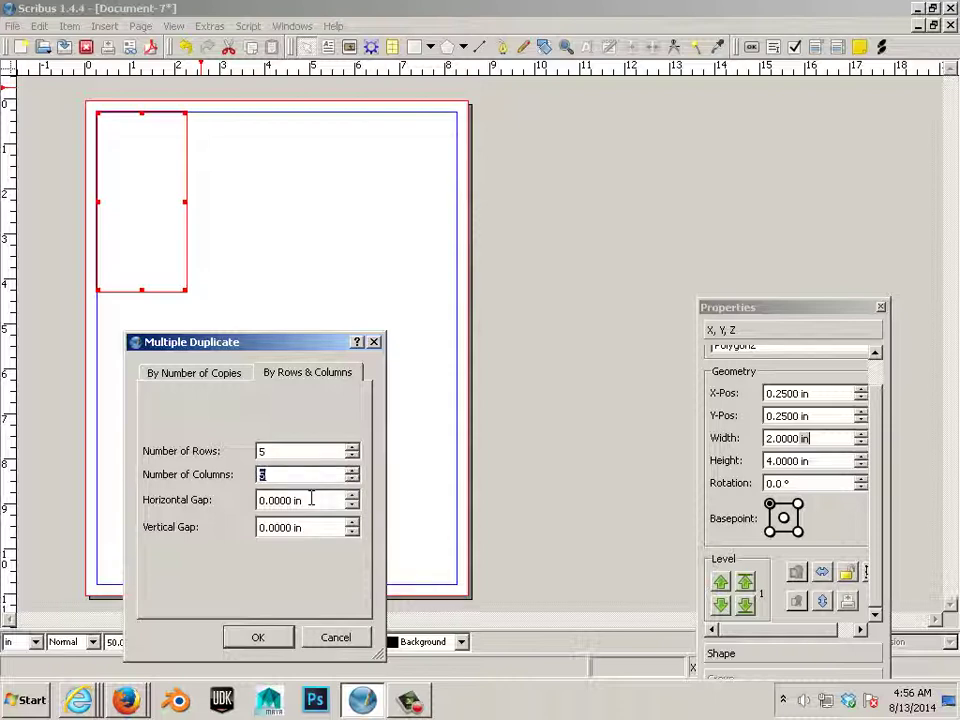
Create the duplicate grid and delete the three copies sticking out right of the page
{"action": "left_click", "coordinate": [254, 635]}
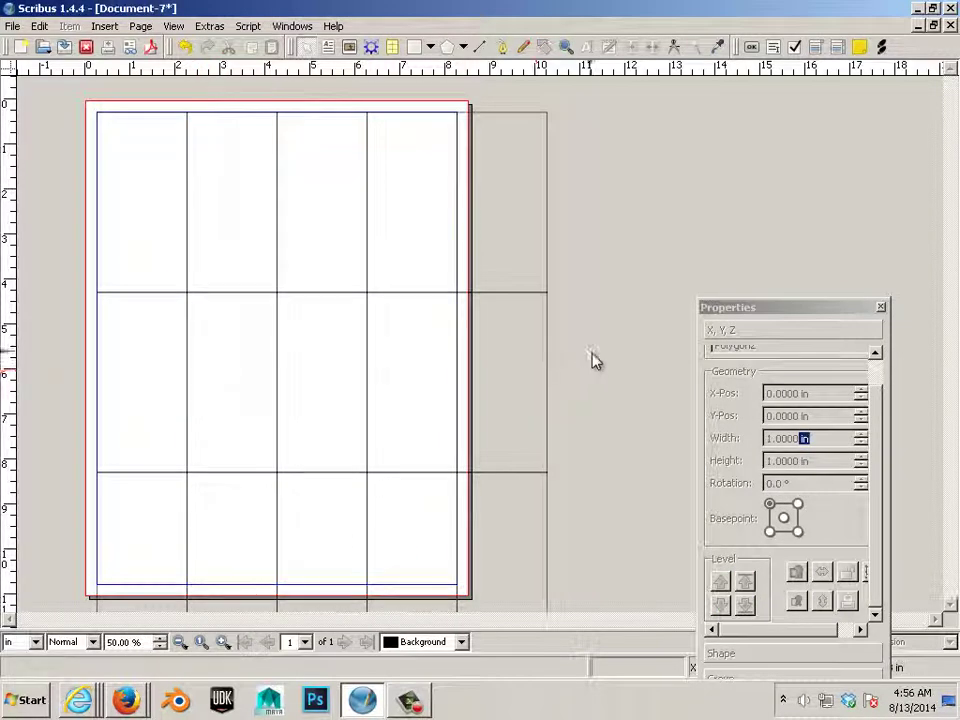
{"action": "left_click", "coordinate": [534, 300]}
{"action": "left_click", "coordinate": [540, 281]}
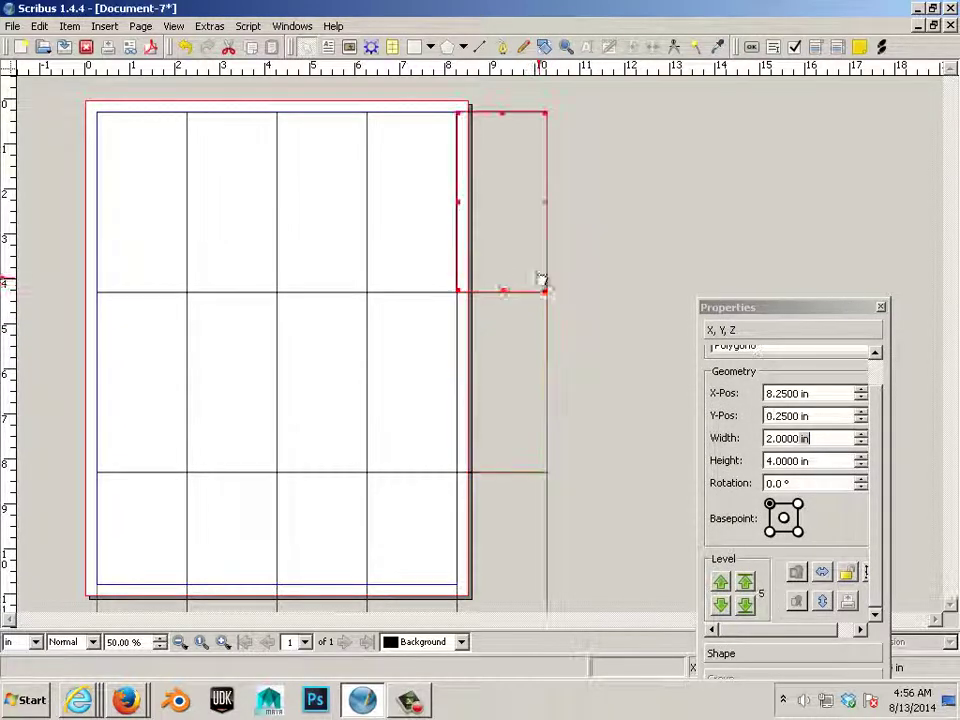
{"action": "key", "text": "Delete"}
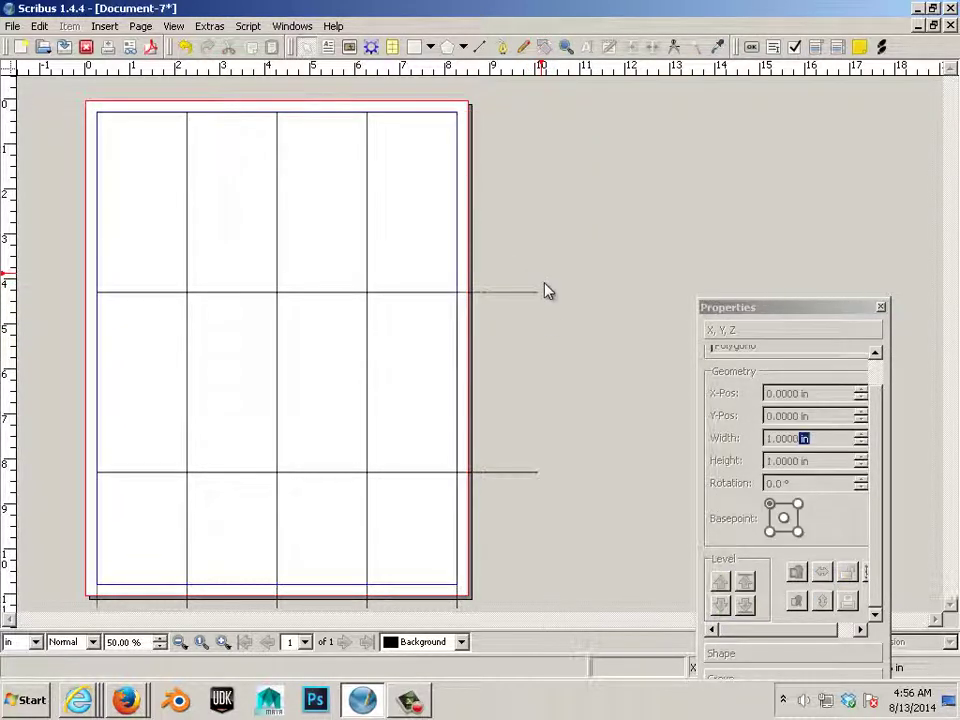
{"action": "left_click", "coordinate": [524, 293]}
{"action": "key", "text": "Delete"}
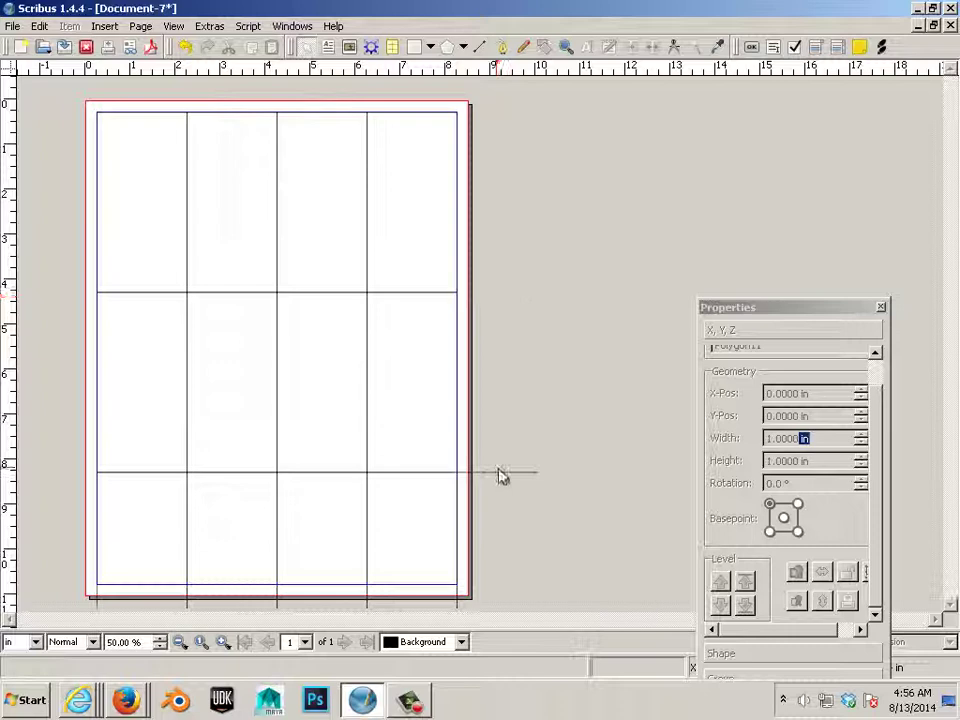
{"action": "left_click", "coordinate": [500, 475]}
{"action": "key", "text": "Delete"}
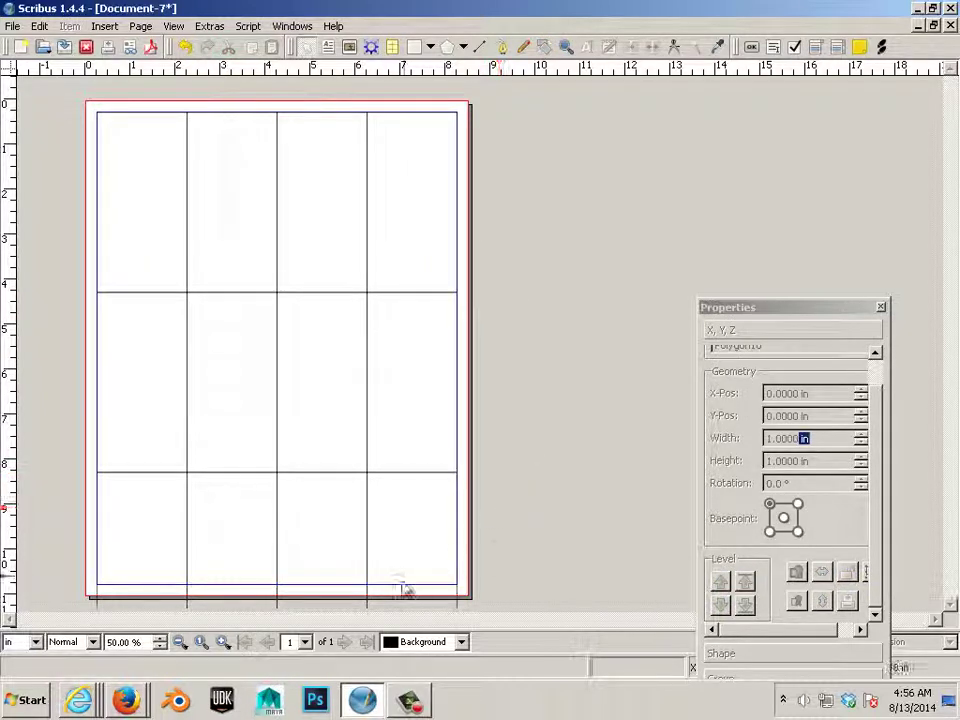
Delete the three frames overflowing the page bottom and the copies below the page
{"action": "left_click", "coordinate": [368, 589]}
{"action": "key", "text": "Delete"}
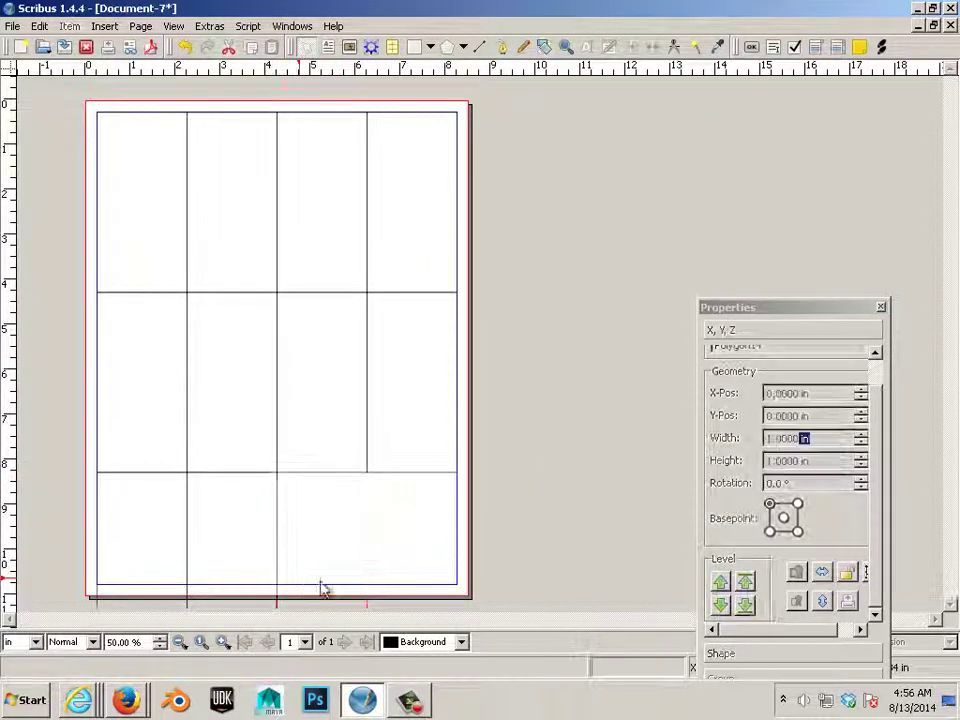
{"action": "left_click", "coordinate": [258, 572]}
{"action": "key", "text": "Delete"}
{"action": "left_click", "coordinate": [191, 574]}
{"action": "key", "text": "Delete"}
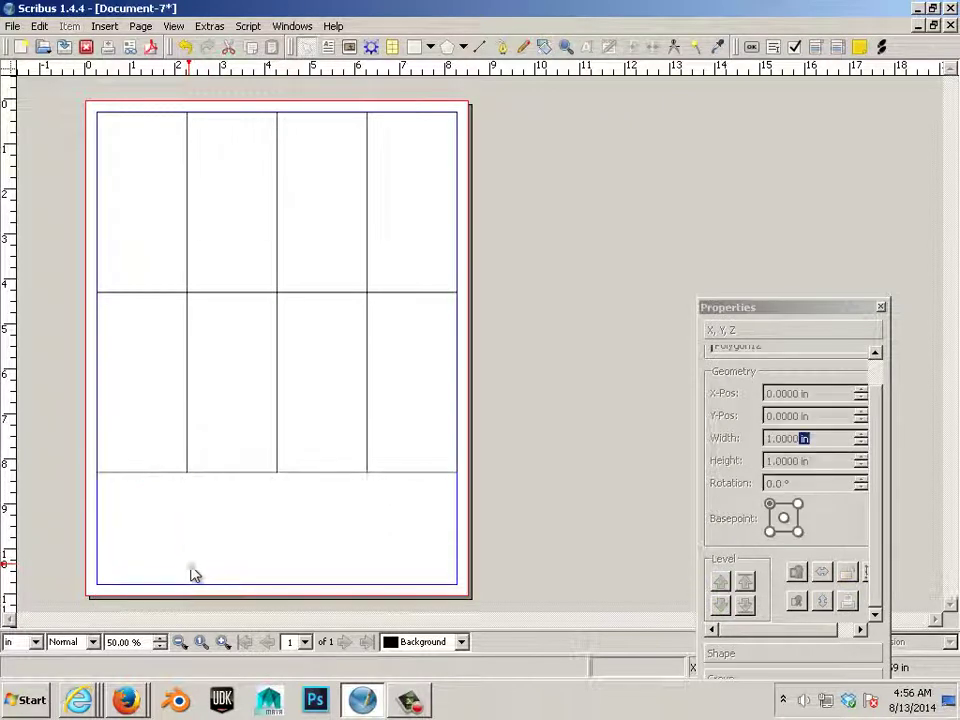
{"action": "key", "text": "ctrl+minus"}
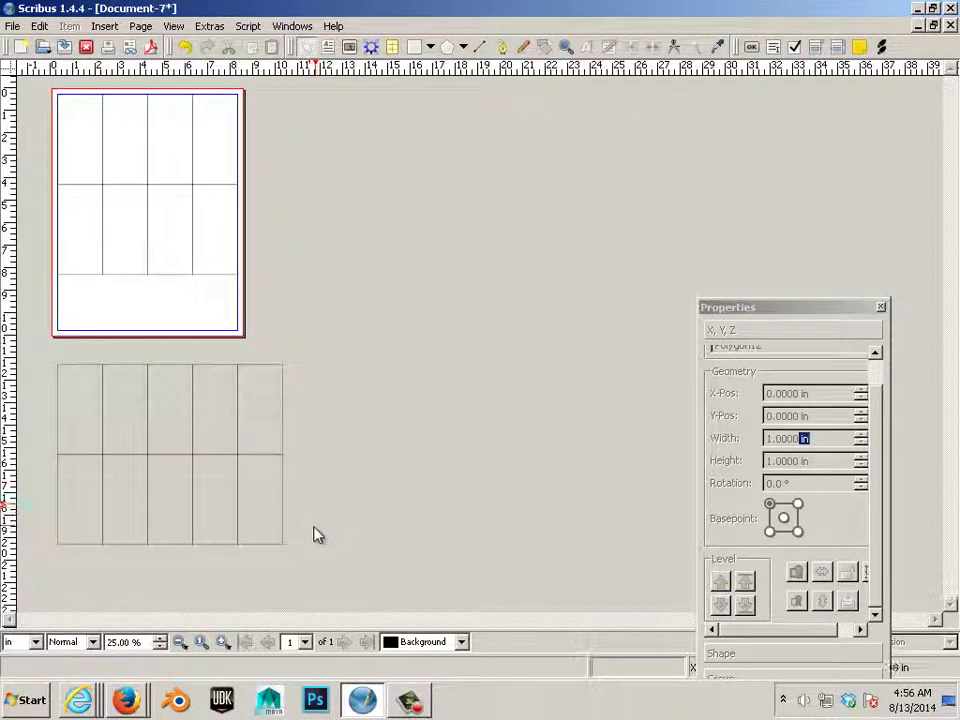
{"action": "left_click", "coordinate": [269, 463]}
{"action": "key", "text": "Delete"}
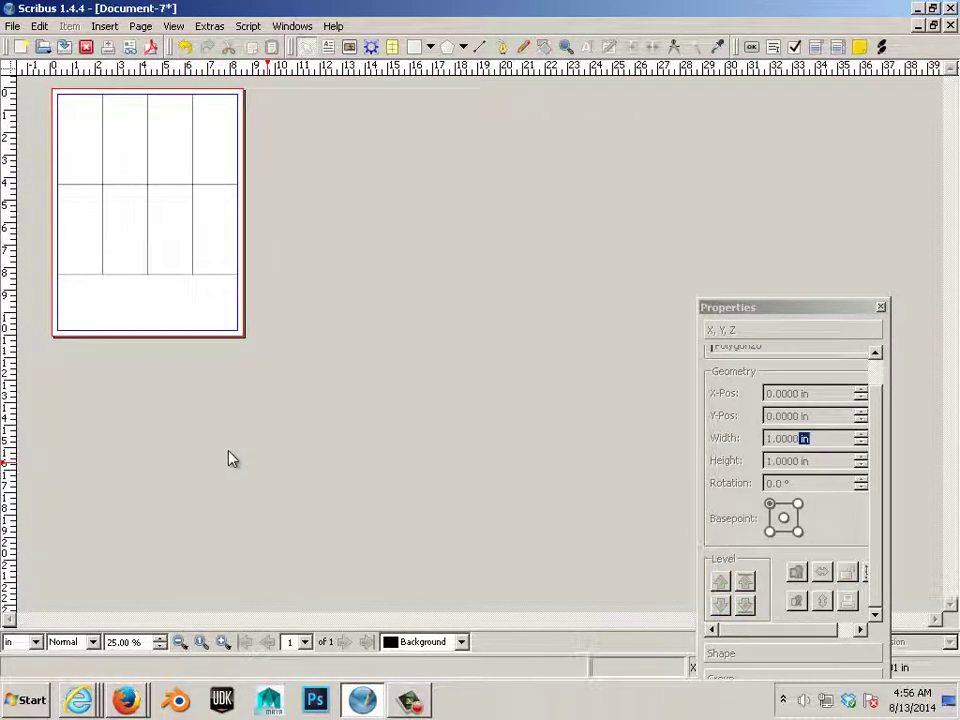
Delete the remaining off-page rectangles one by one until none remain below the page
{"action": "key", "text": "ctrl+z"}
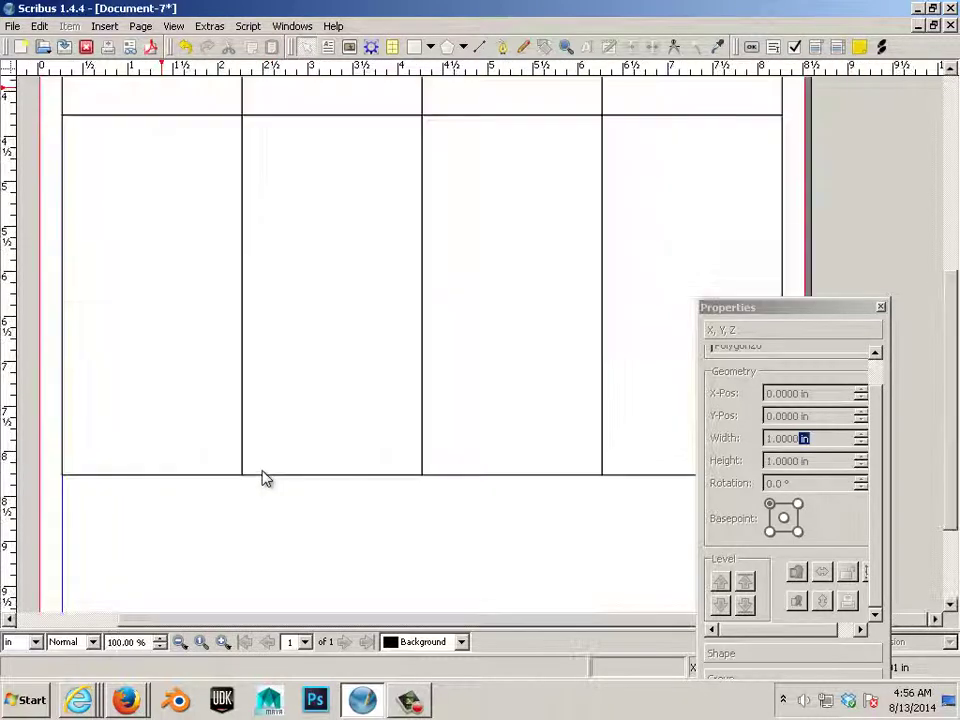
{"action": "left_click", "coordinate": [251, 444]}
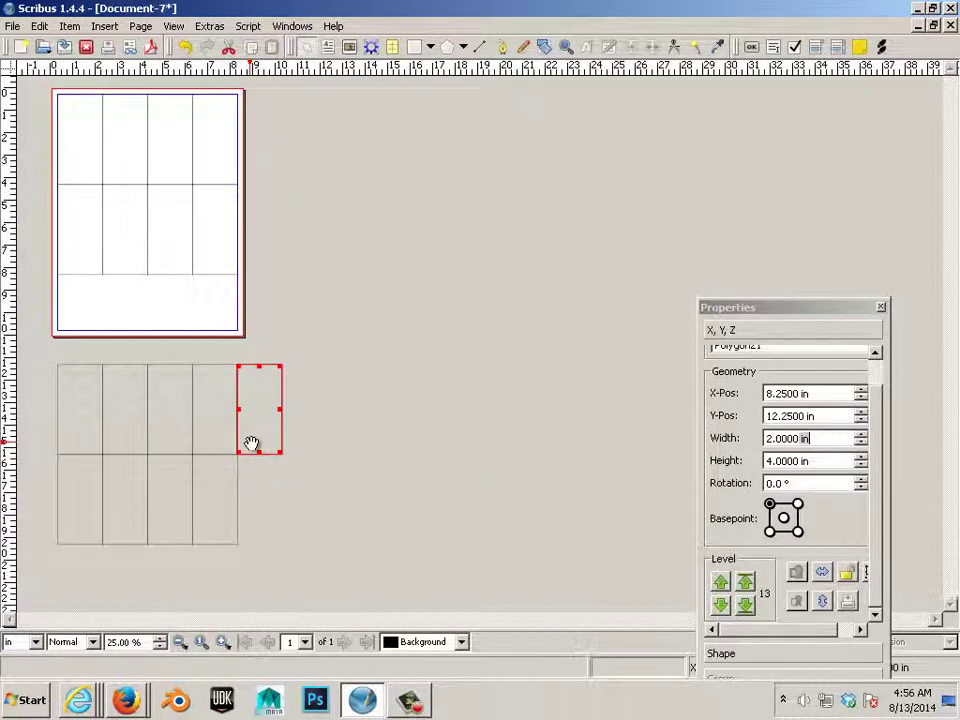
{"action": "key", "text": "Delete"}
{"action": "key", "text": "ctrl+minus"}
{"action": "key", "text": "ctrl+z"}
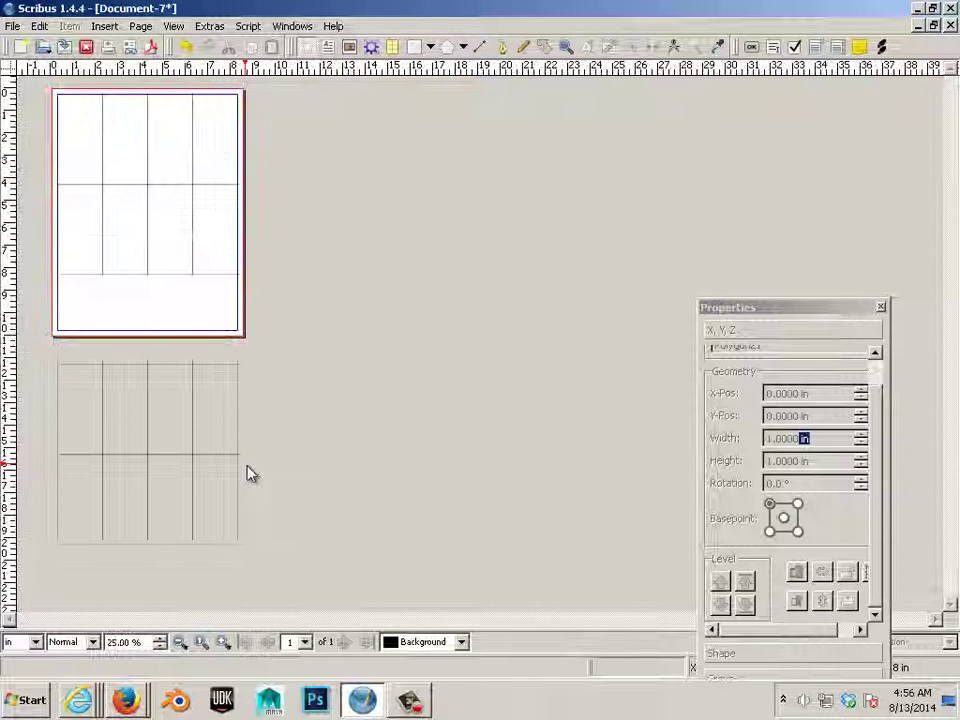
{"action": "left_click", "coordinate": [224, 458]}
{"action": "key", "text": "Delete"}
{"action": "left_click", "coordinate": [214, 446]}
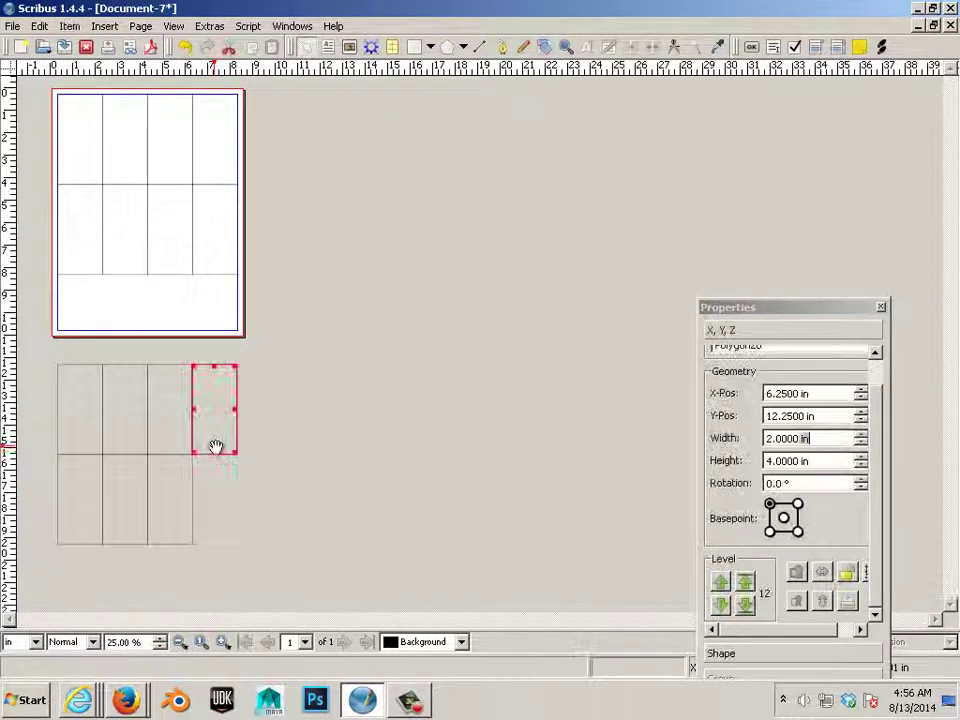
{"action": "key", "text": "Delete"}
{"action": "left_click", "coordinate": [142, 463]}
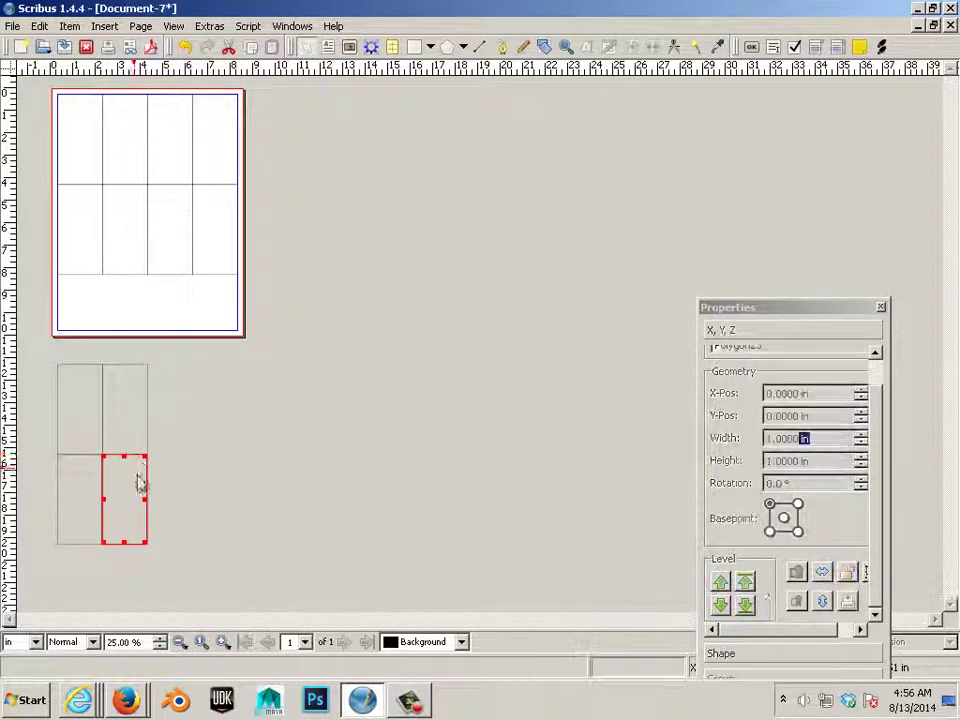
{"action": "key", "text": "Delete"}
{"action": "left_click", "coordinate": [129, 448]}
{"action": "key", "text": "Delete"}
{"action": "left_click", "coordinate": [89, 462]}
{"action": "key", "text": "Delete"}
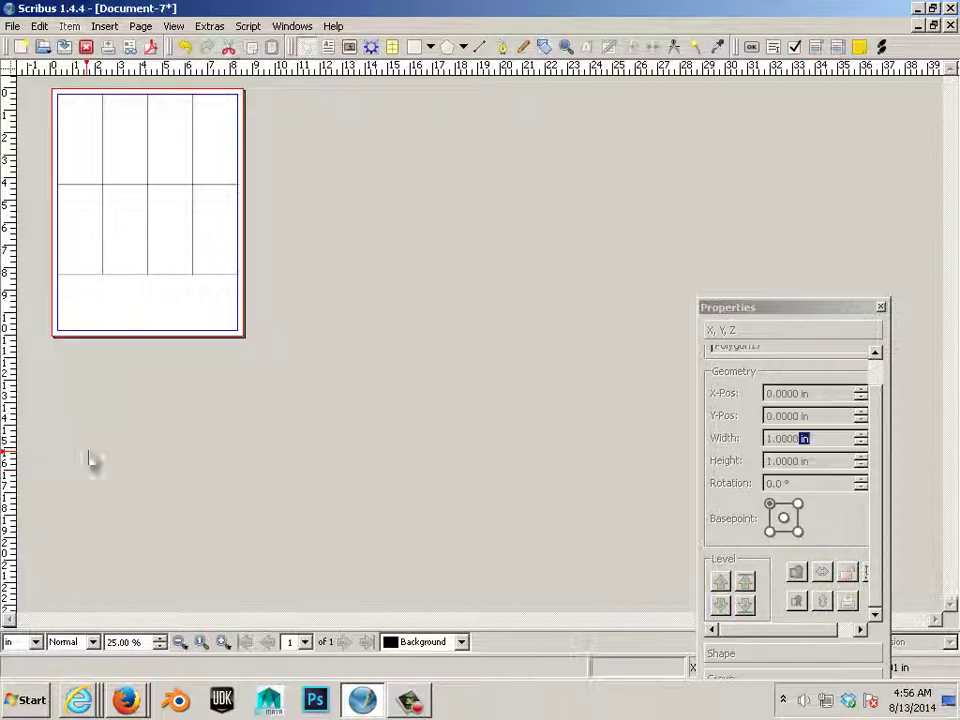
Zoom the canvas to 50% with Ctrl+scroll so the page fills more of the window
{"action": "scroll", "coordinate": [116, 469], "scroll_direction": "up", "scroll_amount": 2}
{"action": "scroll", "coordinate": [120, 476], "scroll_direction": "down", "scroll_amount": 1}
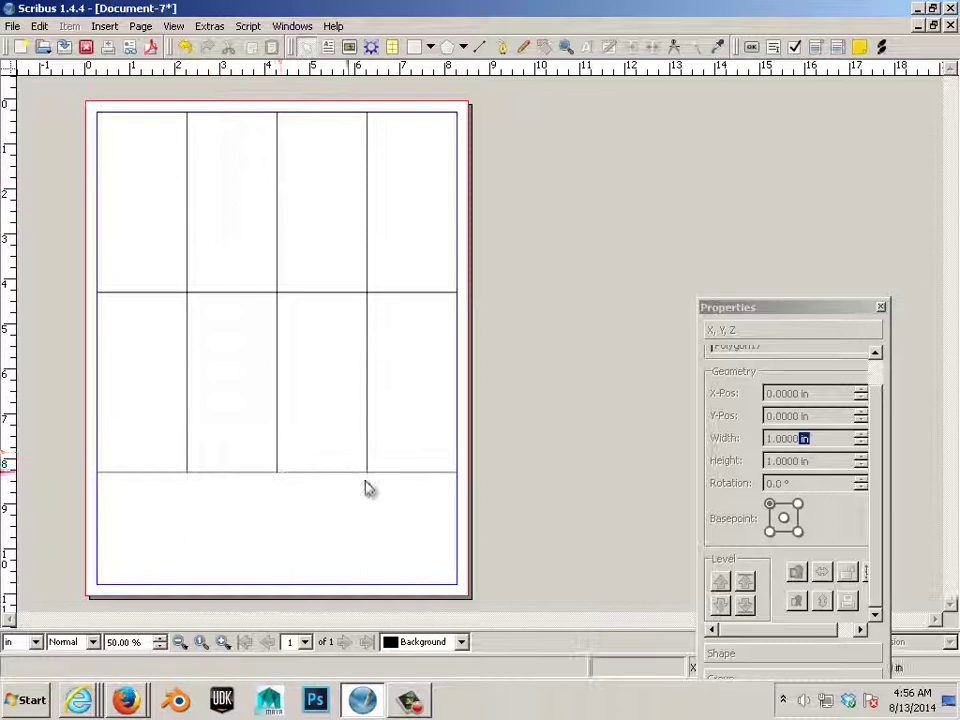
Delete all seven rectangles on the page except the top-left one
{"action": "left_click", "coordinate": [364, 432]}
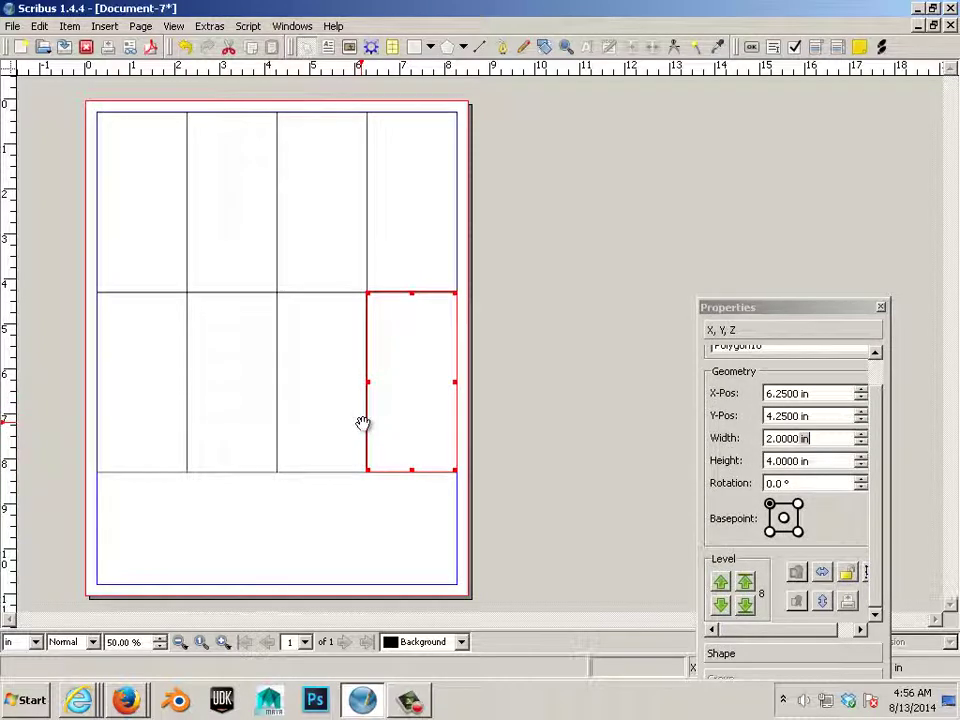
{"action": "key", "text": "Delete"}
{"action": "left_click", "coordinate": [366, 428]}
{"action": "key", "text": "Delete"}
{"action": "left_click", "coordinate": [399, 289]}
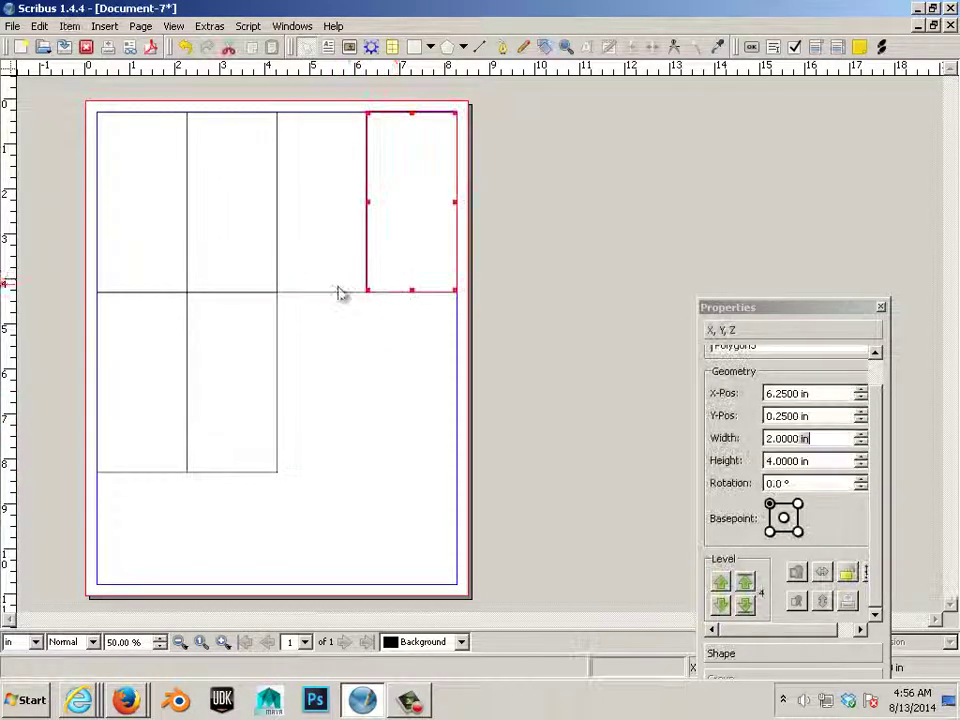
{"action": "key", "text": "Delete"}
{"action": "left_click", "coordinate": [283, 292]}
{"action": "key", "text": "Delete"}
{"action": "left_click", "coordinate": [268, 319]}
{"action": "key", "text": "Delete"}
{"action": "left_click", "coordinate": [255, 288]}
{"action": "key", "text": "Delete"}
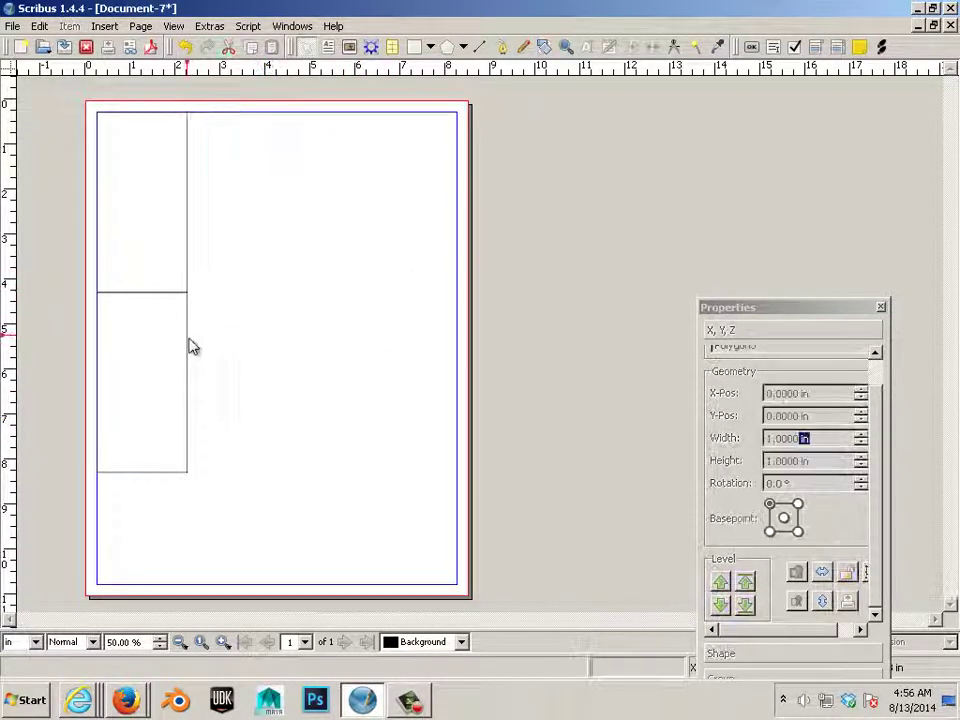
{"action": "left_click", "coordinate": [186, 348]}
{"action": "key", "text": "Delete"}
Resize the remaining top-left rectangle to 4 in wide and 2 in tall
{"action": "left_click", "coordinate": [184, 282]}
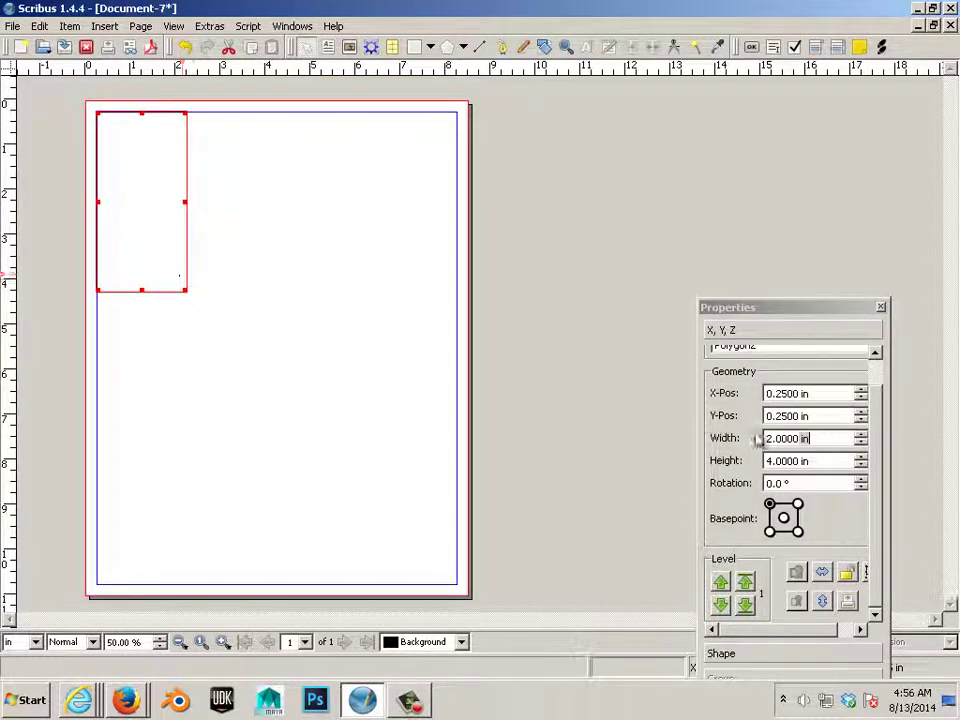
{"action": "left_click", "coordinate": [817, 439]}
{"action": "type", "text": "4"}
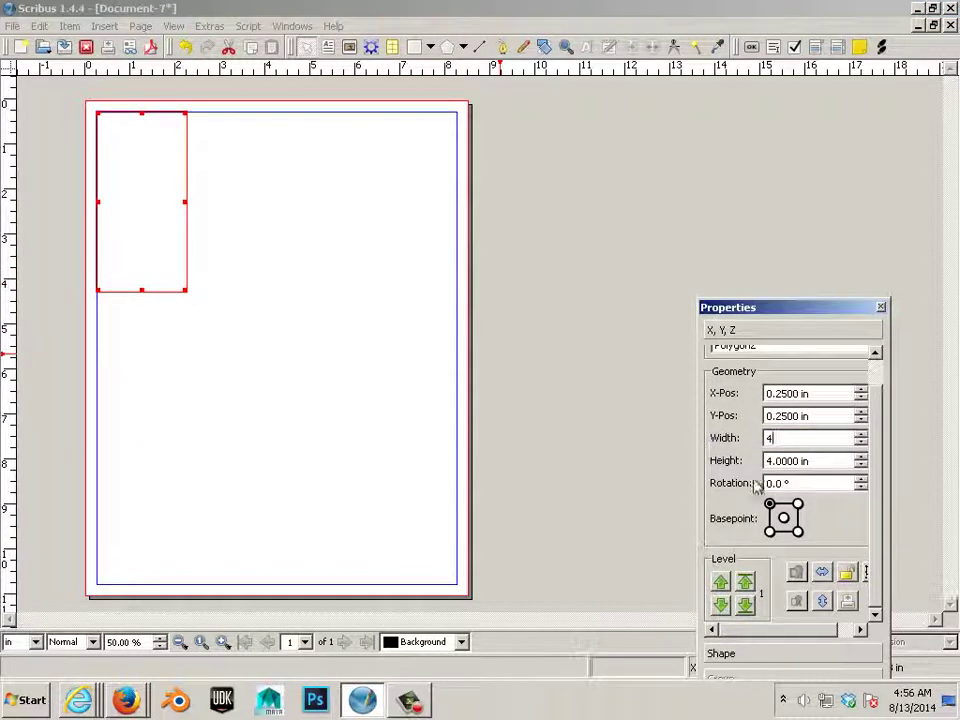
{"action": "left_click", "coordinate": [806, 484]}
{"action": "left_click", "coordinate": [834, 460]}
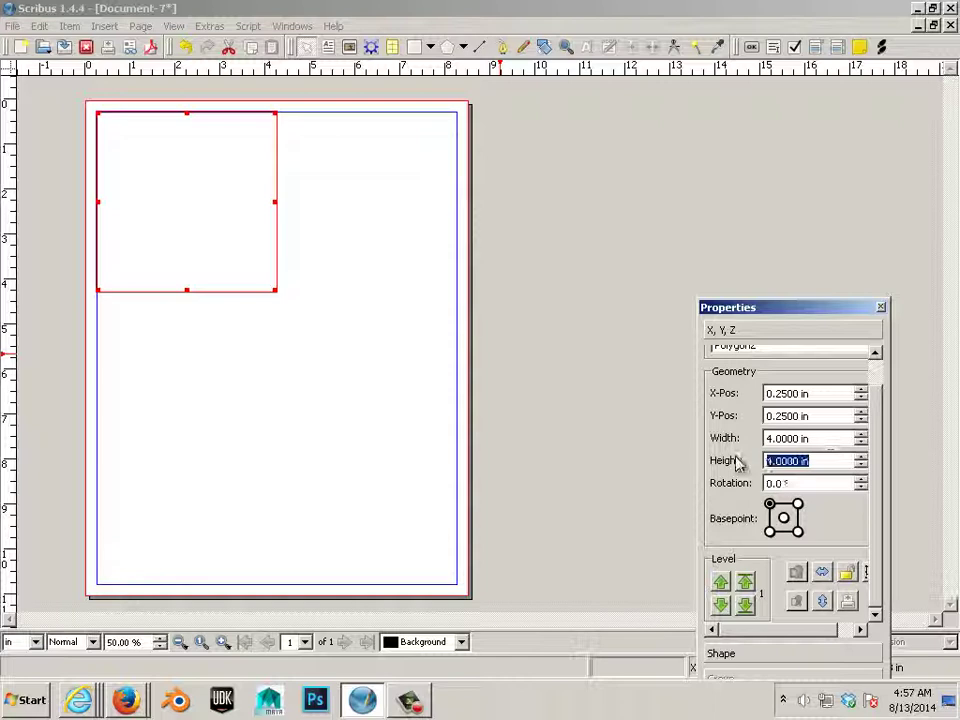
{"action": "type", "text": "2"}
{"action": "key", "text": "Return"}
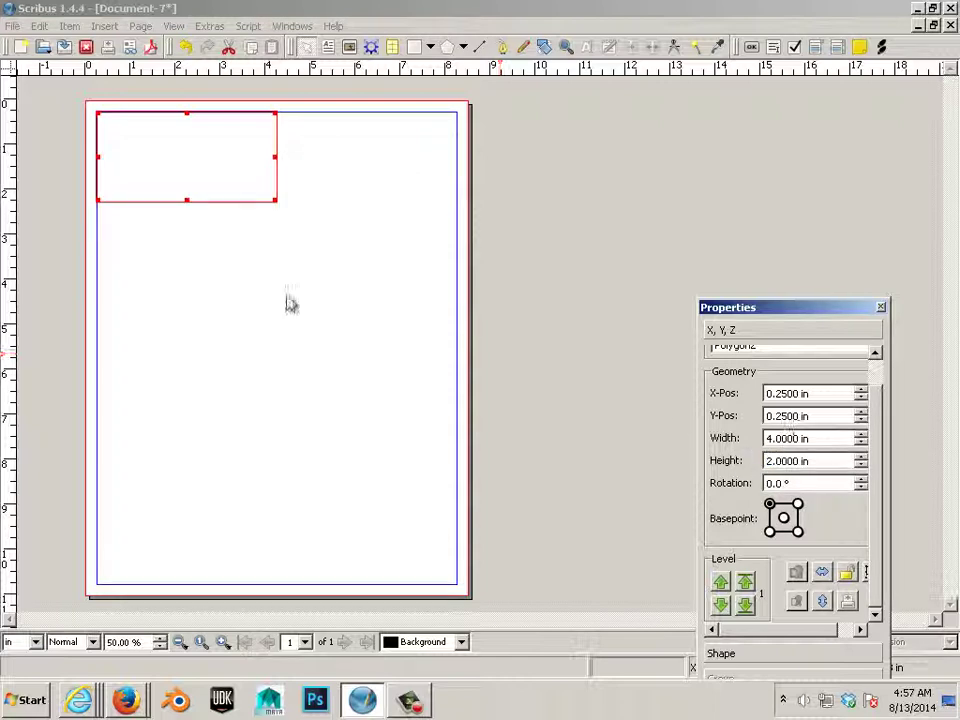
{"action": "left_click", "coordinate": [236, 210]}
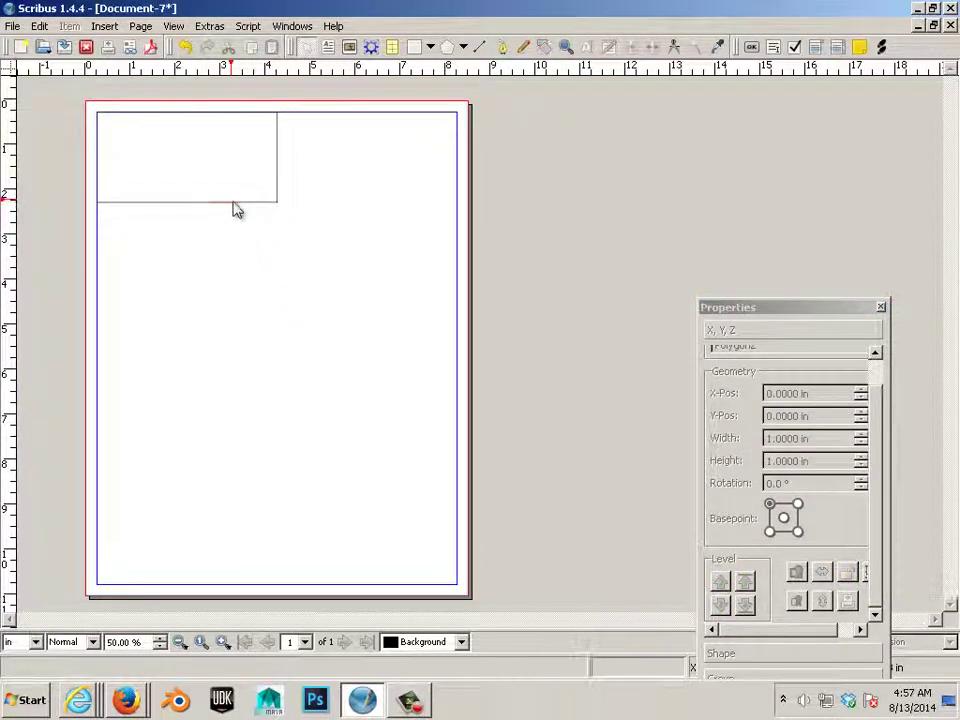
Open Multiple Duplicate by rows and columns for the 4×2 rectangle, setting 3 columns and more rows
{"action": "left_click", "coordinate": [225, 199]}
{"action": "left_click", "coordinate": [99, 32]}
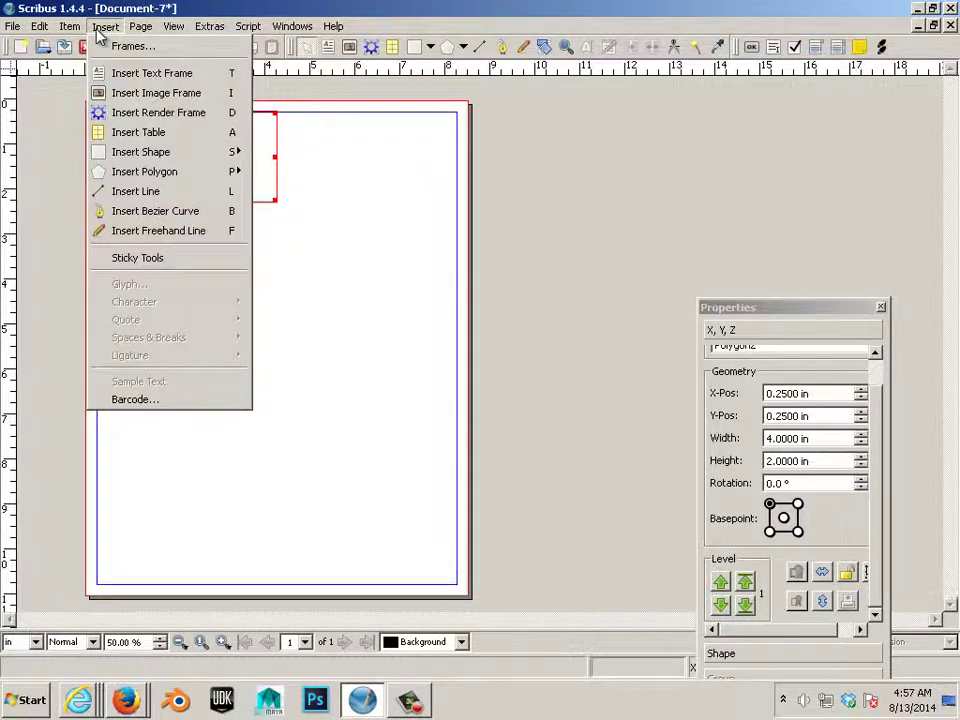
{"action": "left_click", "coordinate": [90, 64]}
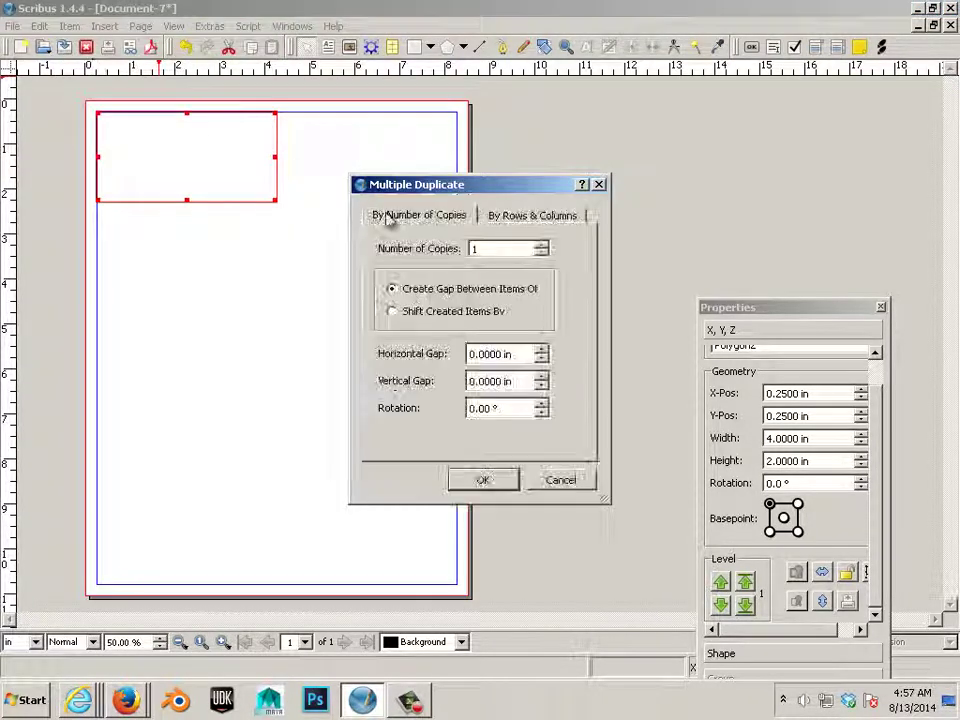
{"action": "left_click", "coordinate": [500, 220]}
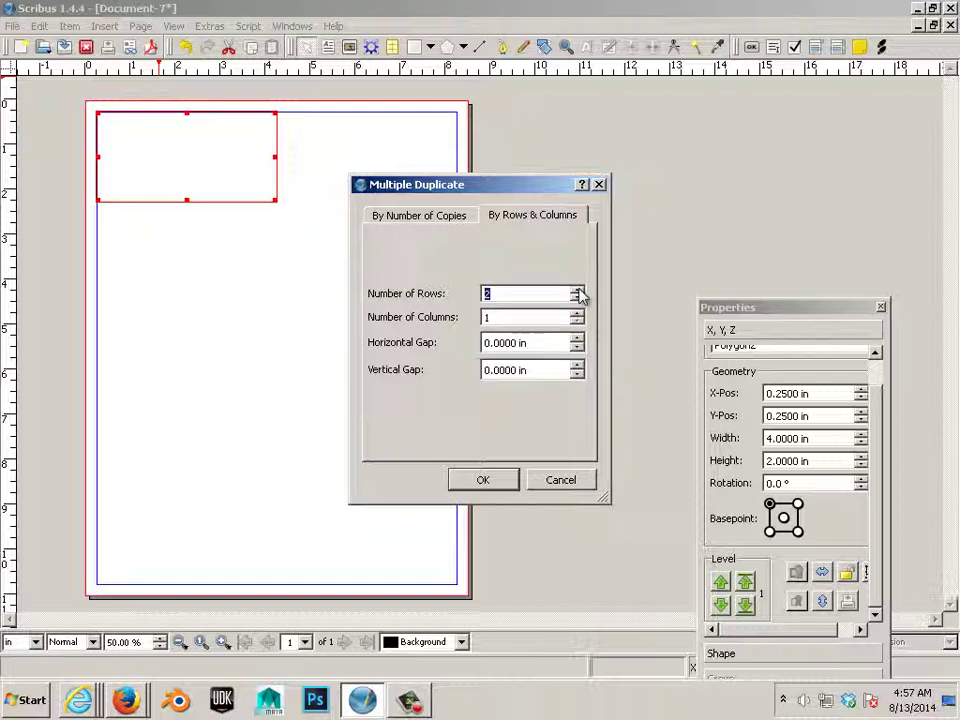
{"action": "left_click", "coordinate": [577, 298]}
{"action": "left_click", "coordinate": [577, 313]}
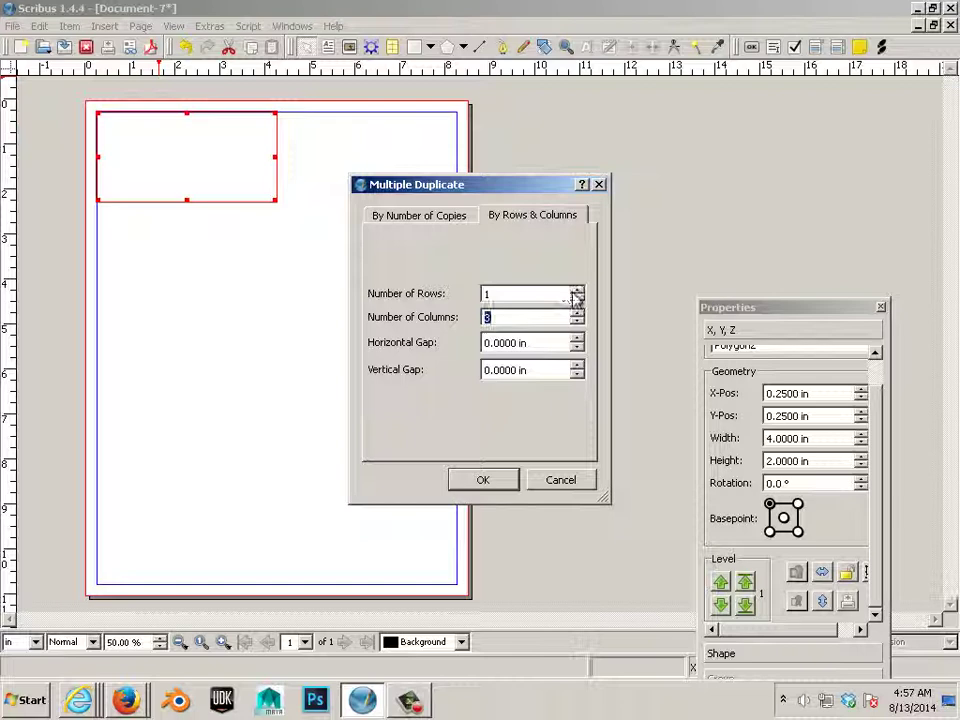
{"action": "double_click", "coordinate": [577, 290]}
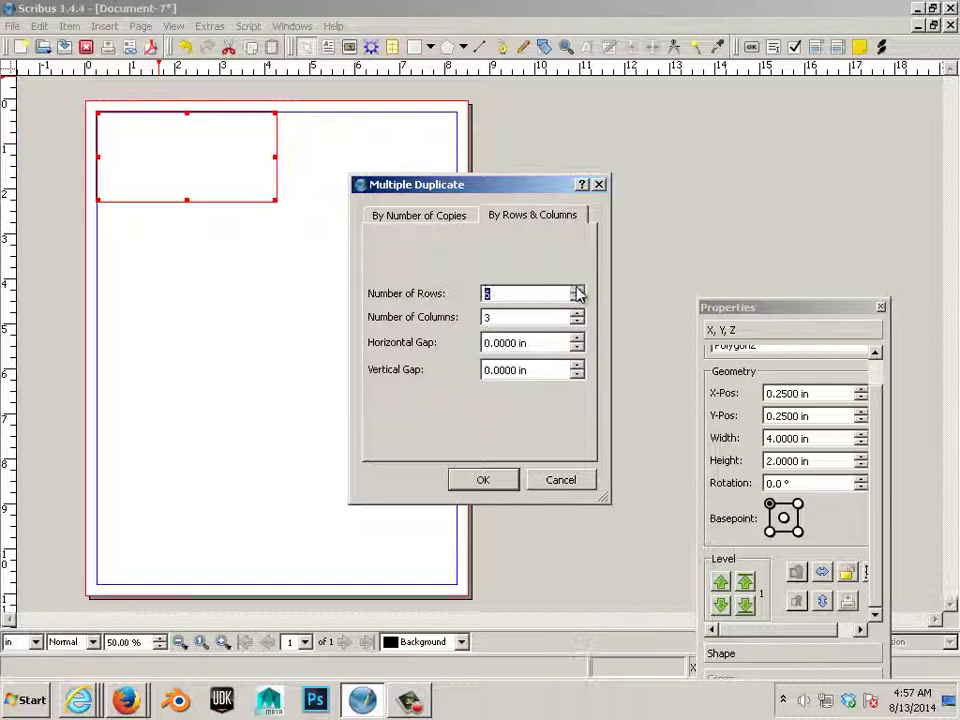
Create the grid of copies, zoom out, and delete the three copies below the page
{"action": "left_click", "coordinate": [466, 482]}
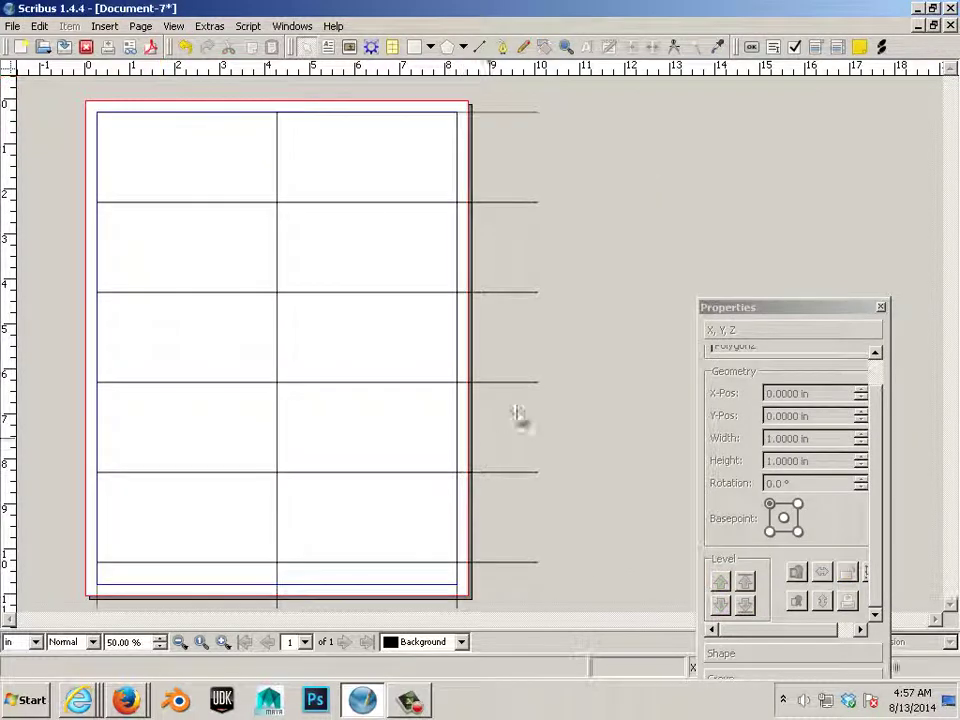
{"action": "key", "text": "ctrl+minus"}
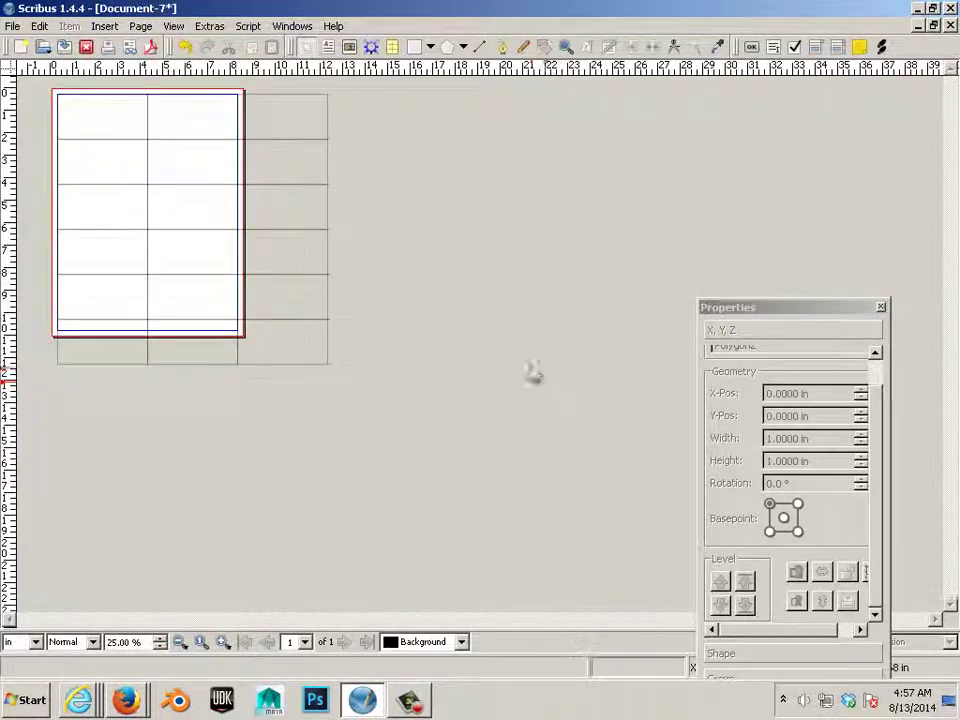
{"action": "left_click", "coordinate": [321, 360]}
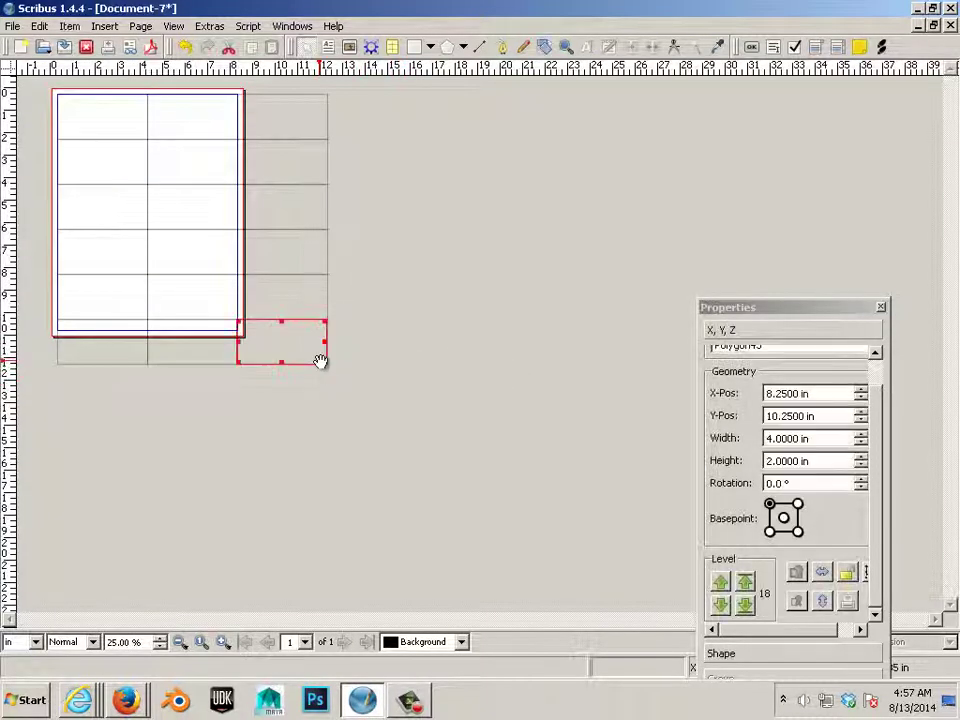
{"action": "key", "text": "Delete"}
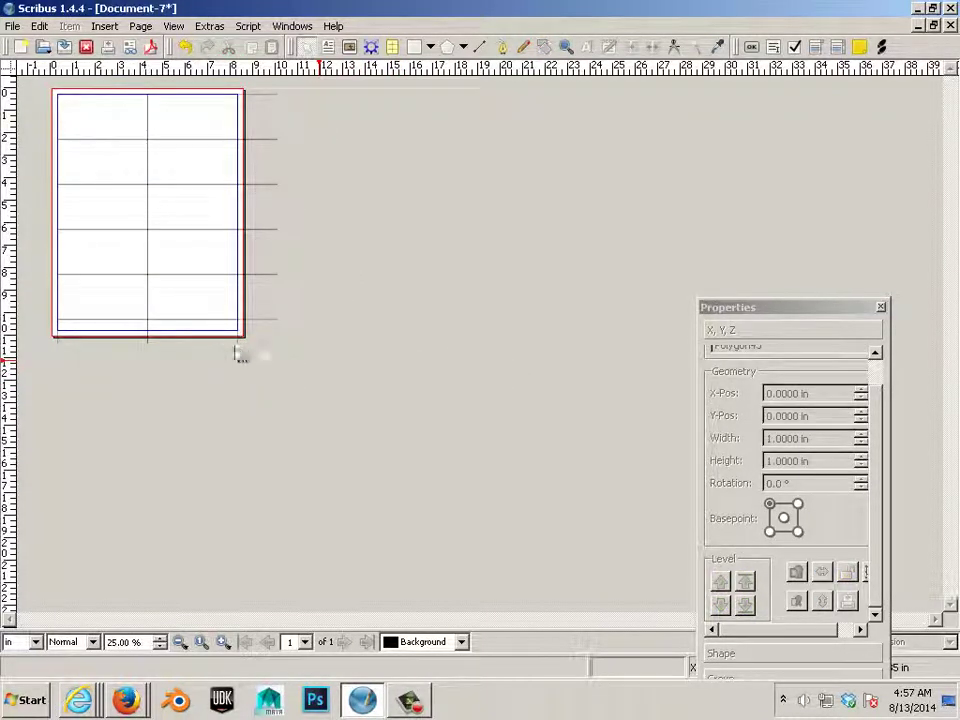
{"action": "left_click", "coordinate": [220, 351]}
{"action": "key", "text": "Delete"}
{"action": "left_click", "coordinate": [140, 340]}
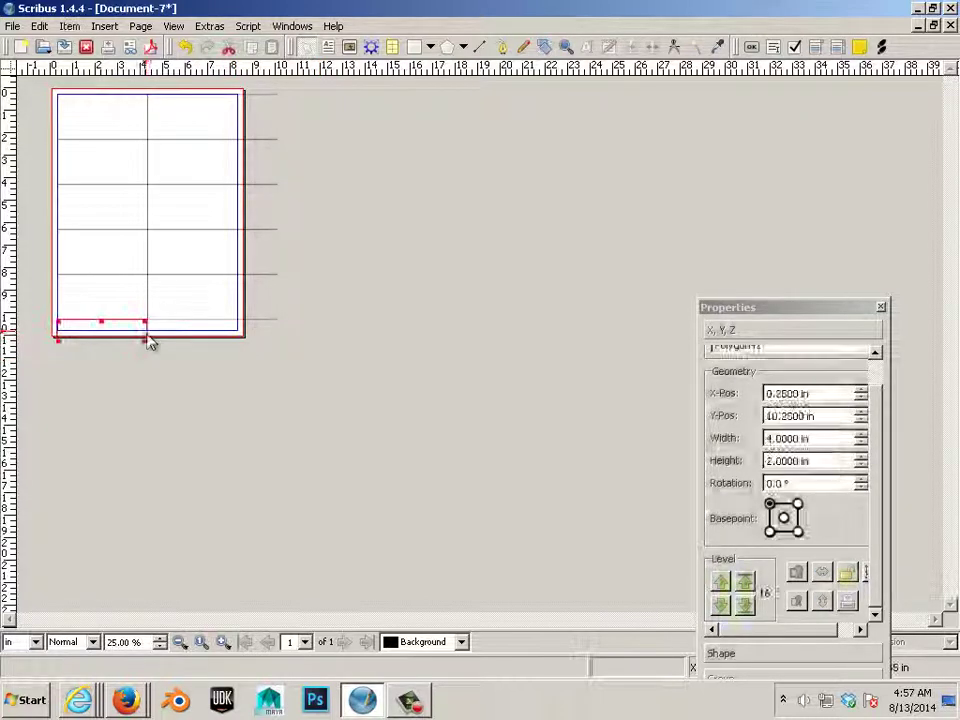
{"action": "key", "text": "Delete"}
Delete the copies right of the page, leaving the 2-column by 5-row grid, and zoom back in
{"action": "left_click", "coordinate": [256, 320]}
{"action": "key", "text": "Delete"}
{"action": "left_click", "coordinate": [264, 272]}
{"action": "key", "text": "Delete"}
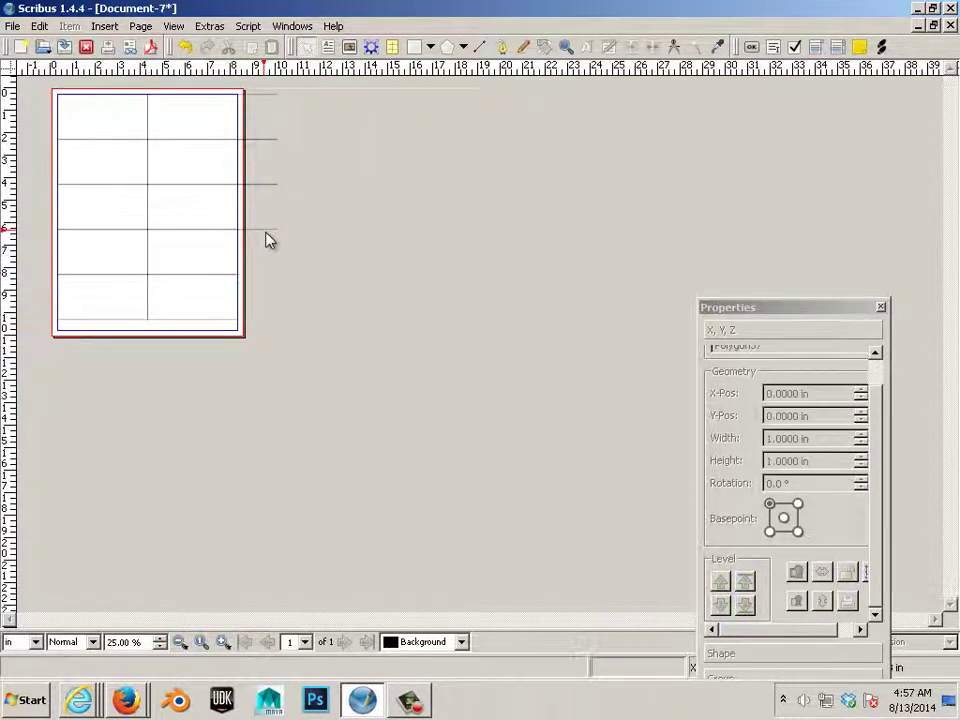
{"action": "left_click", "coordinate": [265, 190]}
{"action": "key", "text": "Delete"}
{"action": "left_click", "coordinate": [263, 168]}
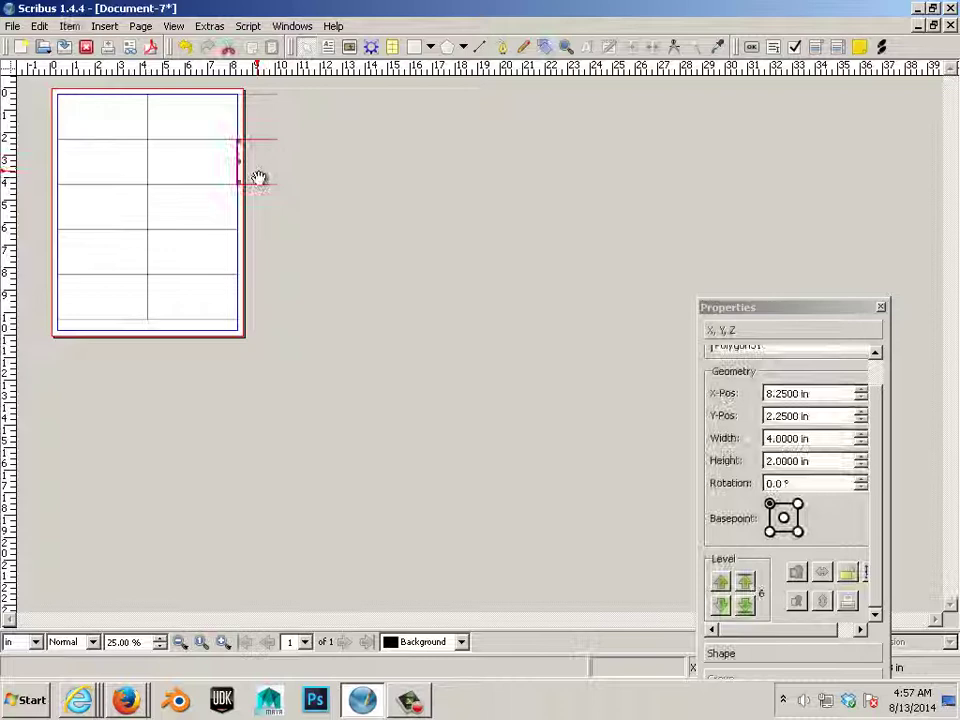
{"action": "key", "text": "Delete"}
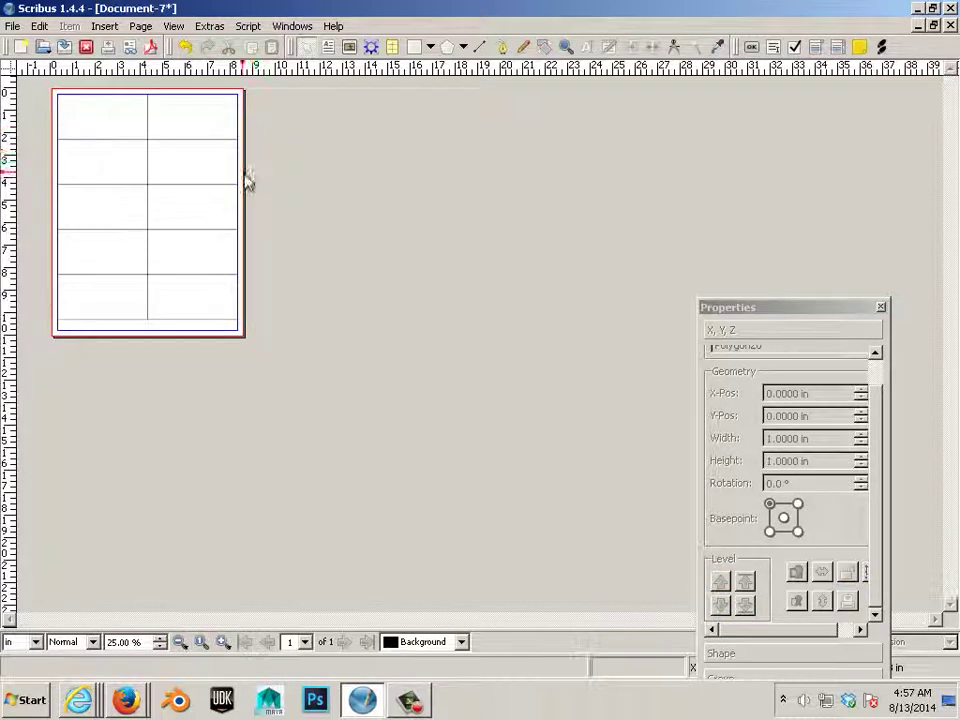
{"action": "key", "text": "Delete"}
{"action": "scroll", "coordinate": [154, 354], "scroll_direction": "up", "scroll_amount": 1}
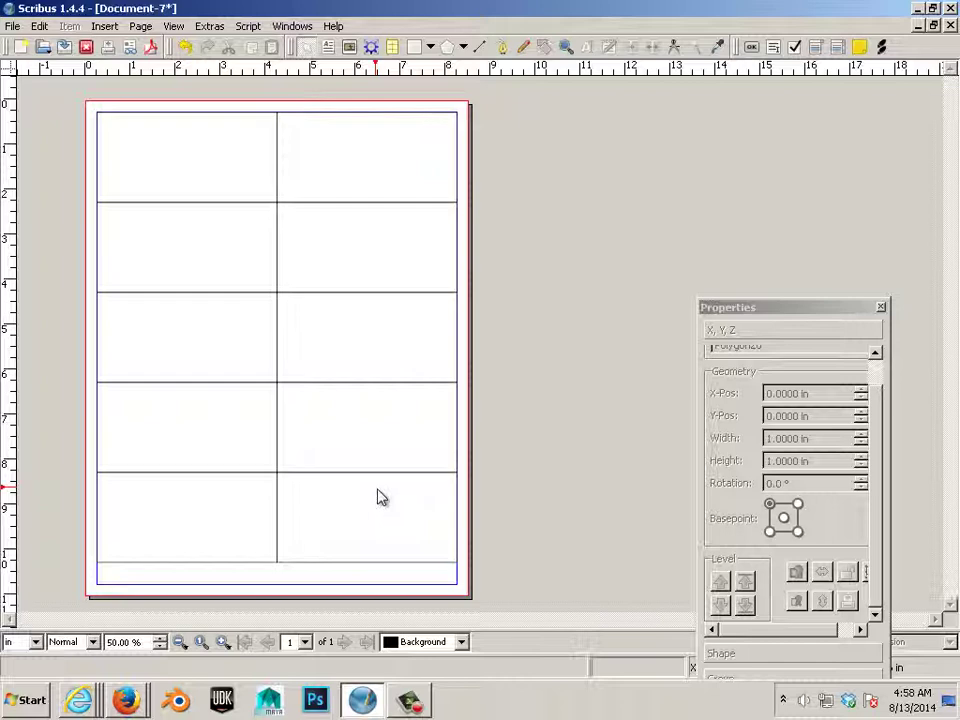
{"action": "left_click", "coordinate": [318, 476]}
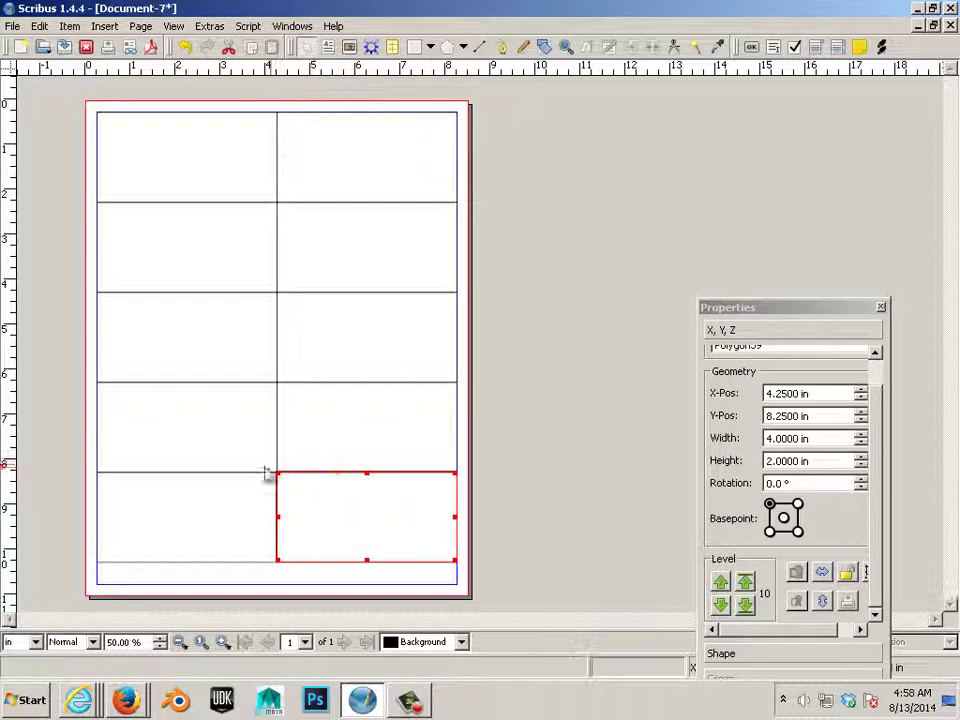
{"action": "left_click", "coordinate": [267, 474]}
{"action": "left_click", "coordinate": [280, 446]}
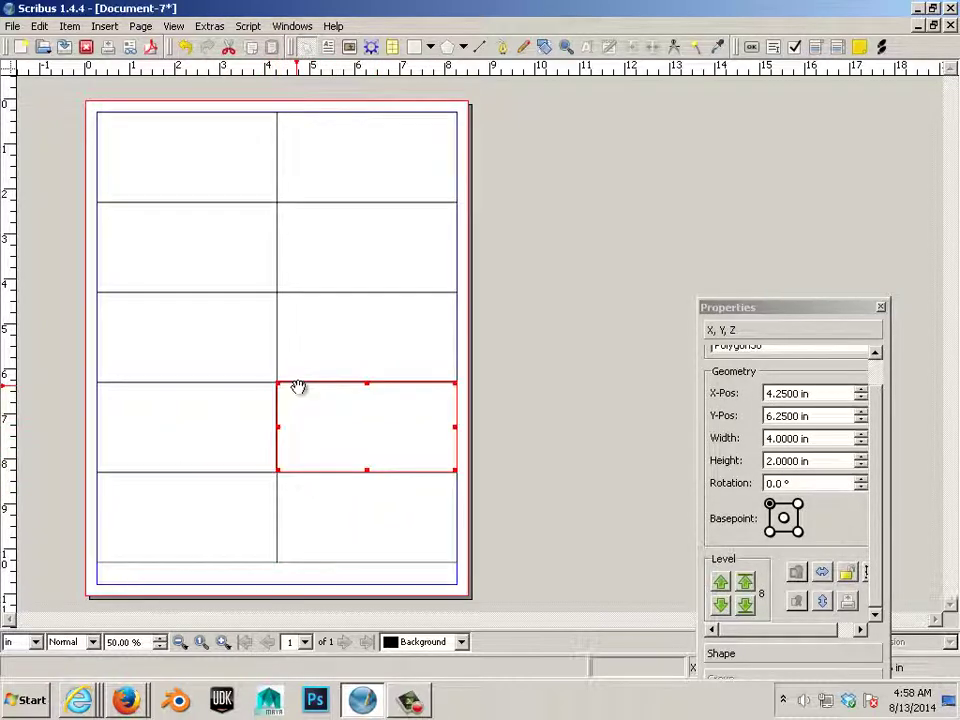